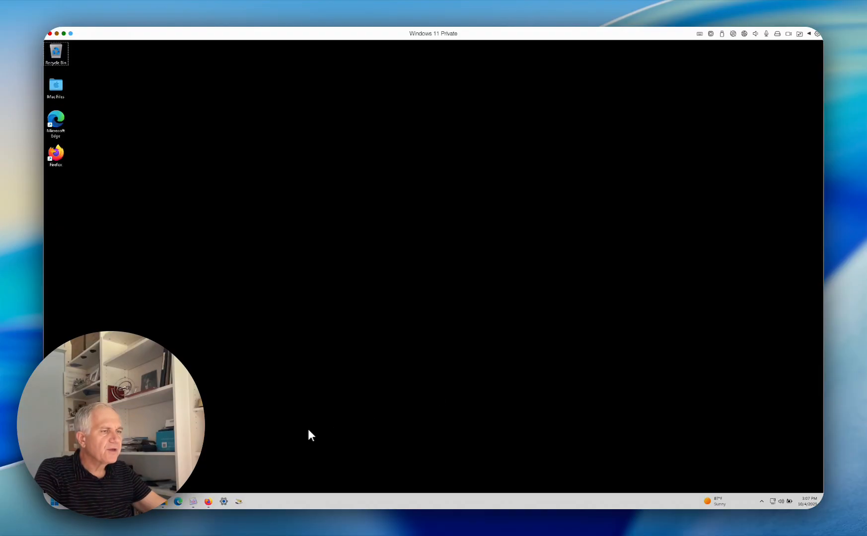
Switch to Firefox and go back to the Google results for the USAXS Irena software
mouse_move(208, 502)
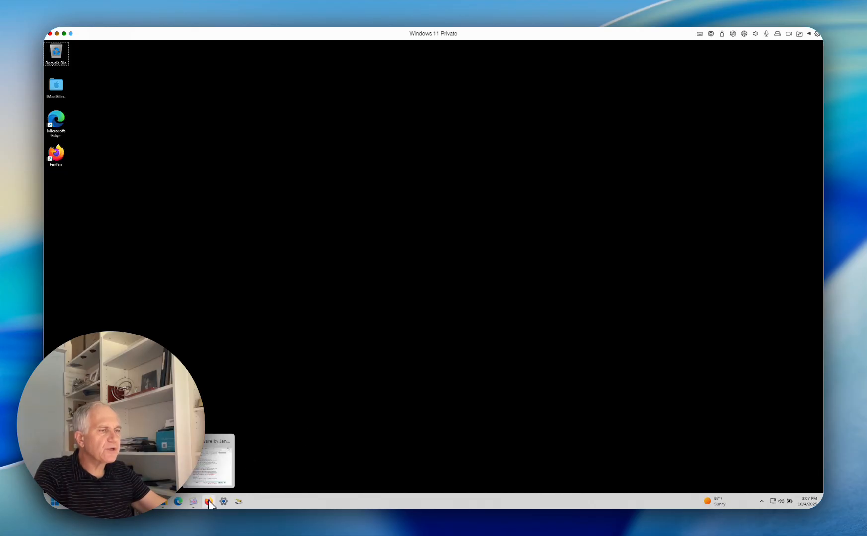
click(209, 502)
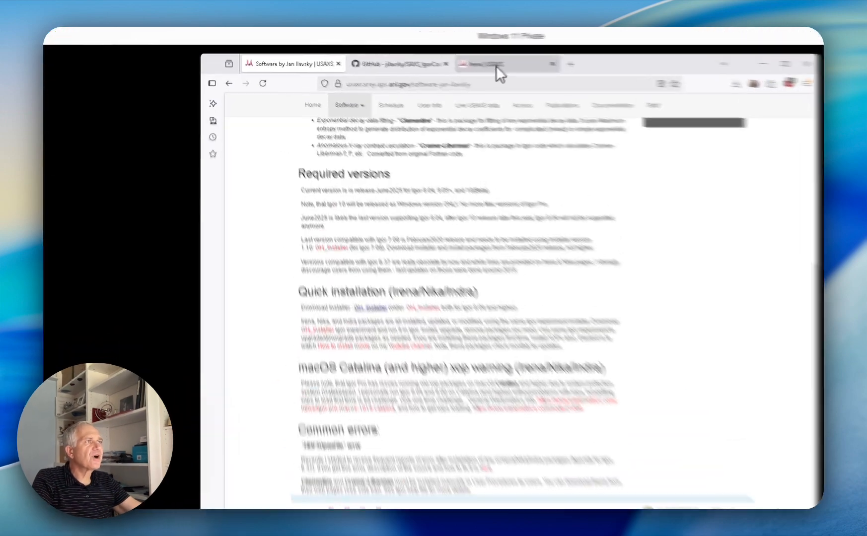
click(417, 54)
click(231, 107)
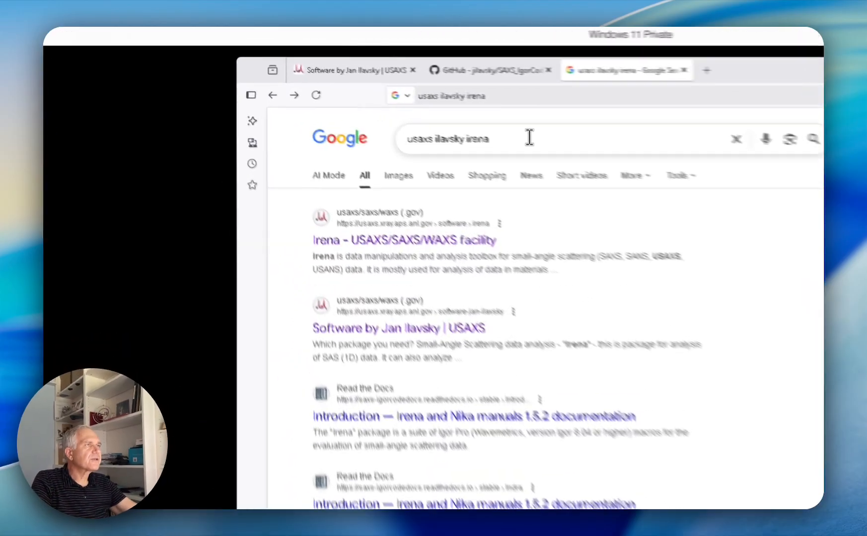
drag(371, 94, 312, 93)
drag(453, 153, 425, 154)
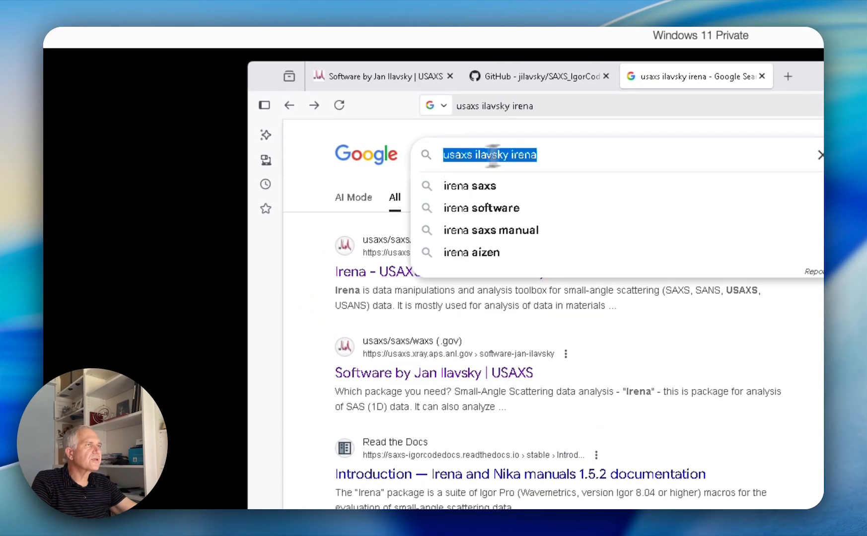
click(584, 148)
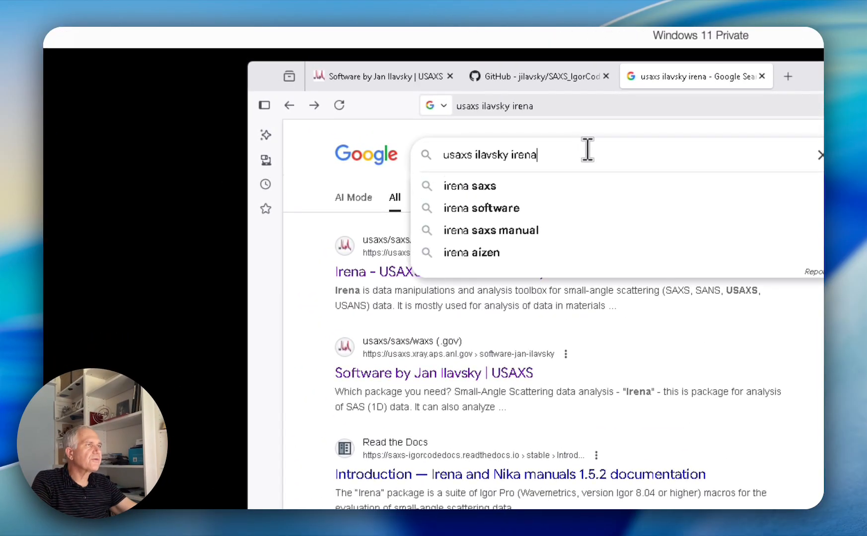
click(287, 313)
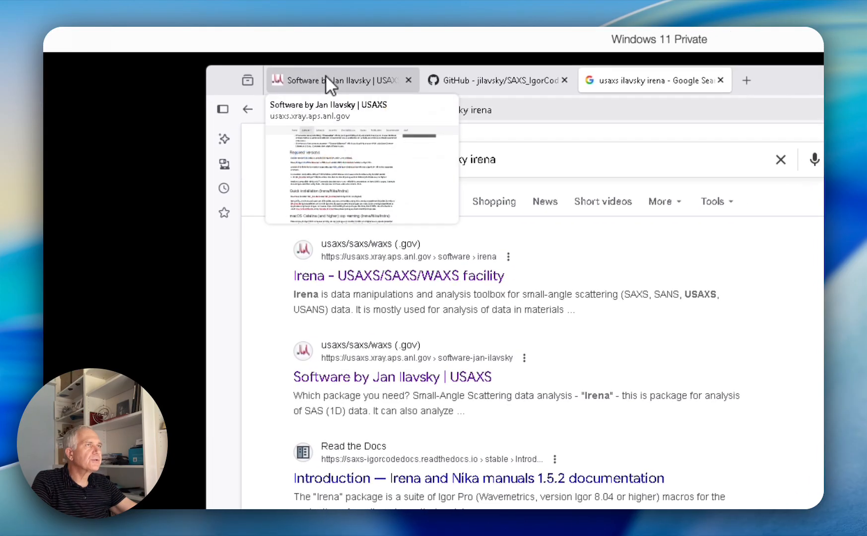
Download the GH_Installer linked under Quick installation on the USAXS software page and show the installer file in the Downloads folder
click(377, 74)
scroll(545, 317, up, 10)
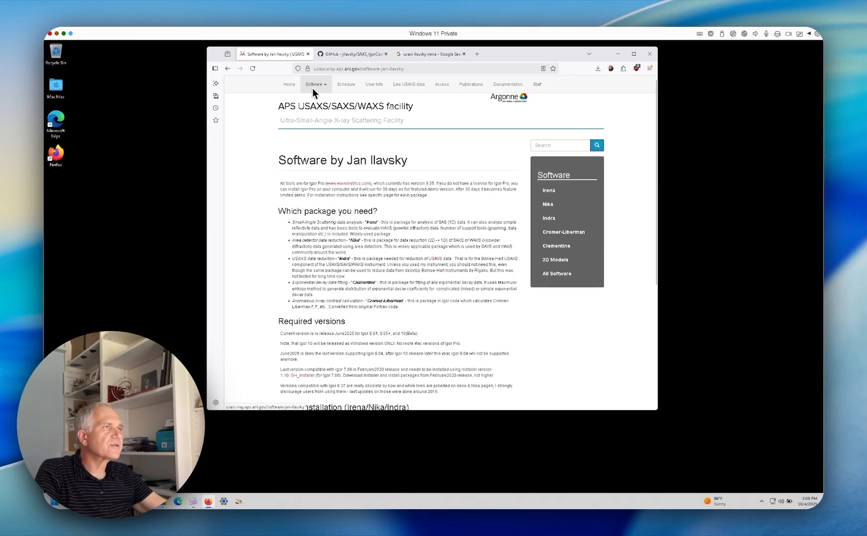
scroll(297, 159, down, 2)
scroll(303, 156, down, 4)
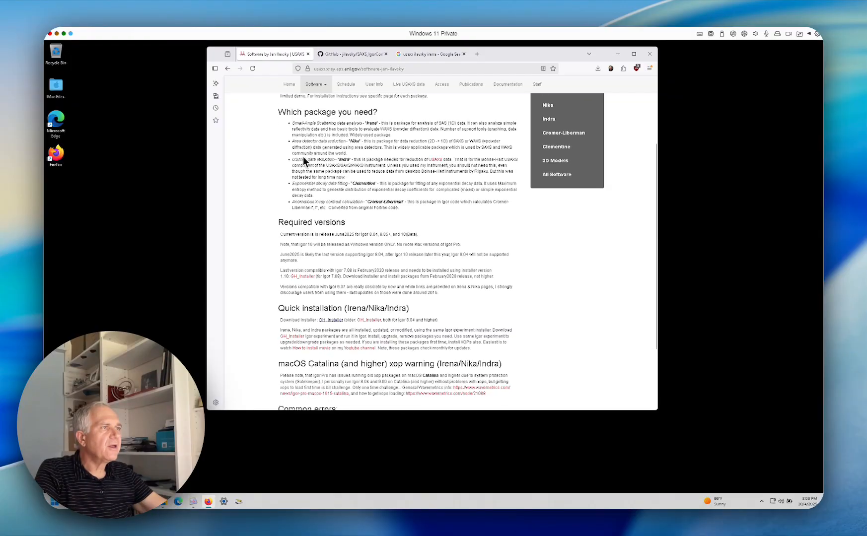
scroll(329, 245, down, 4)
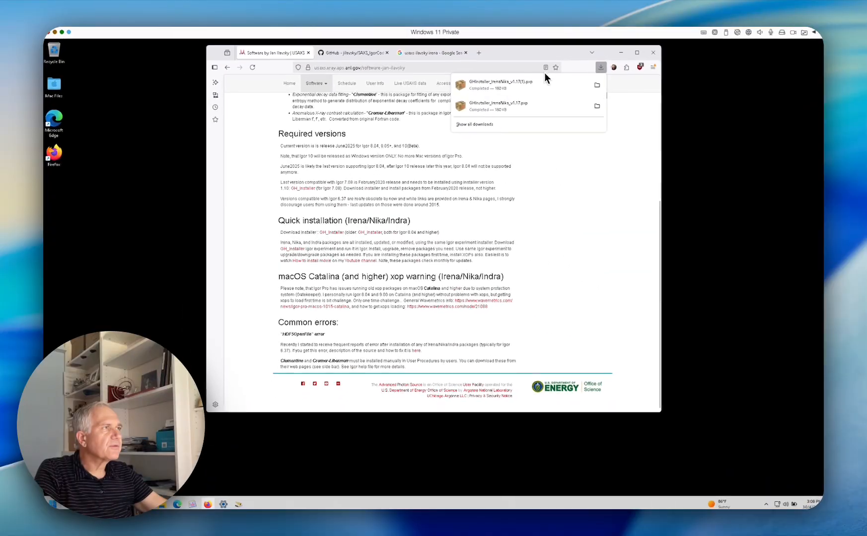
click(594, 106)
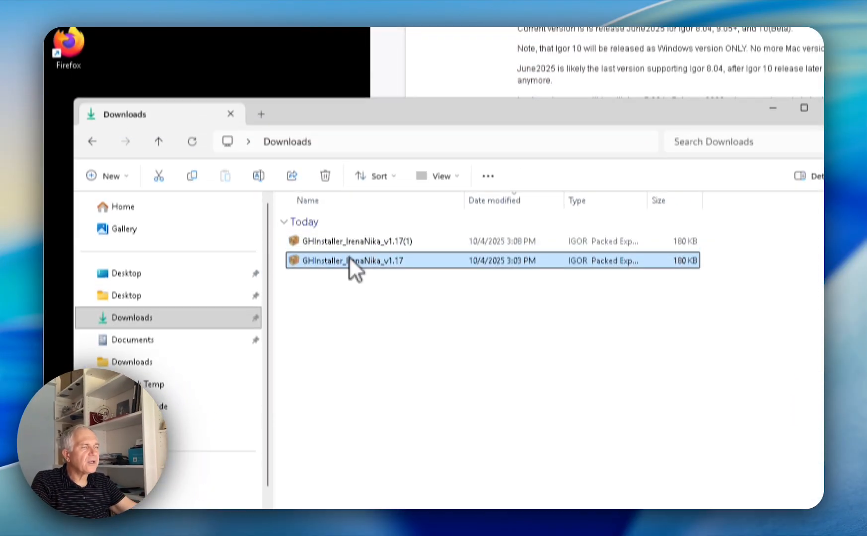
drag(406, 139, 278, 184)
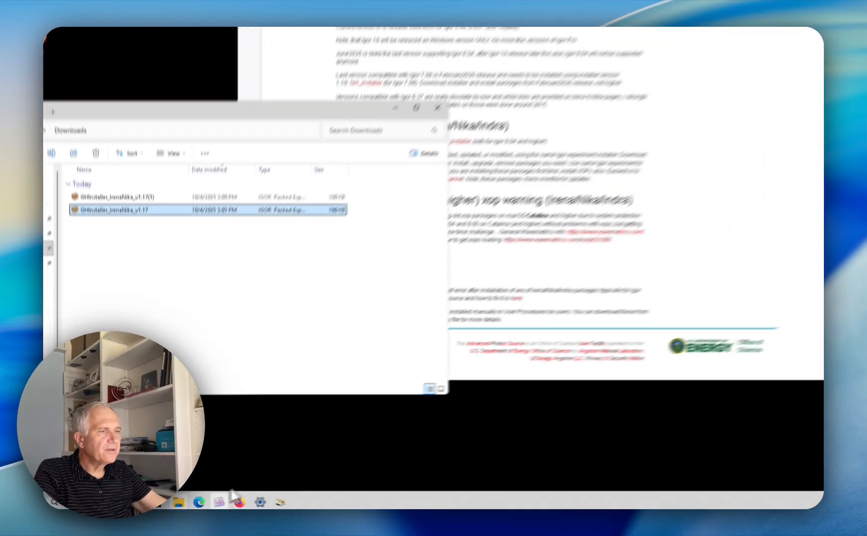
Switch to Igor Pro 9 and open the downloaded GHInstaller_IrenaNika_v1.17 experiment in it
mouse_move(220, 505)
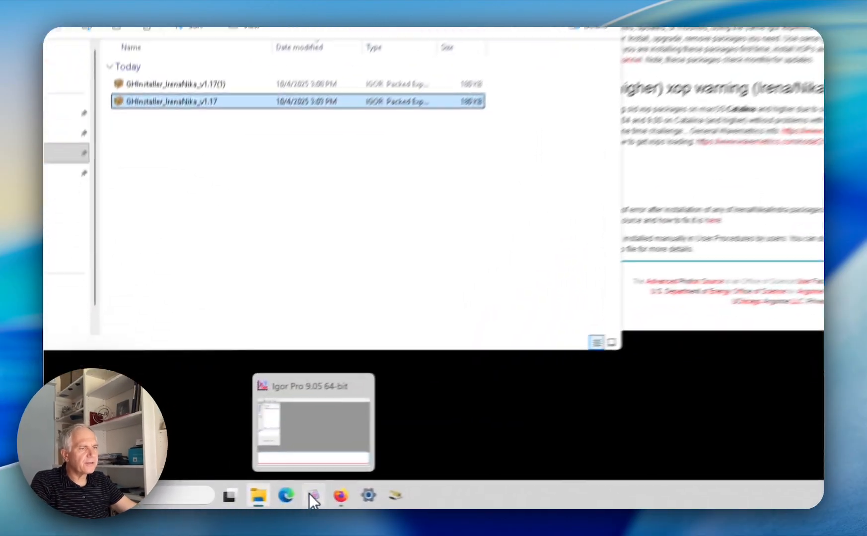
click(193, 503)
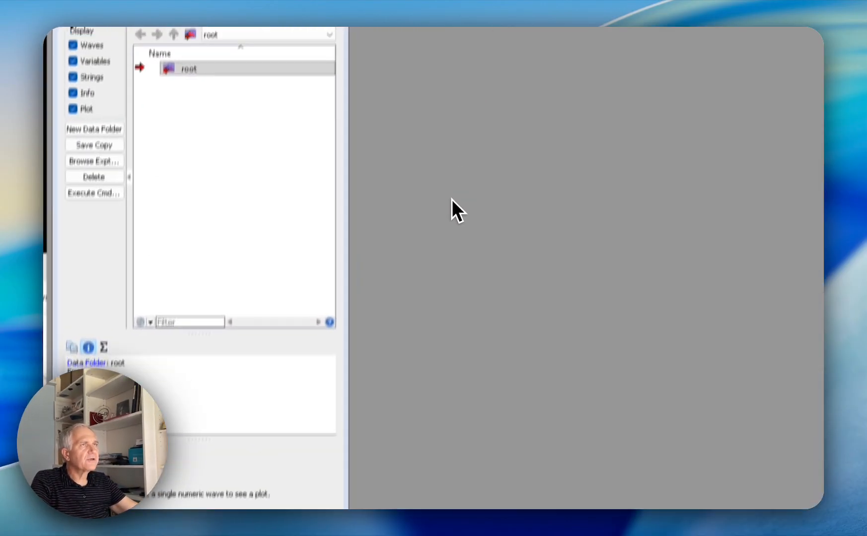
drag(372, 55, 402, 71)
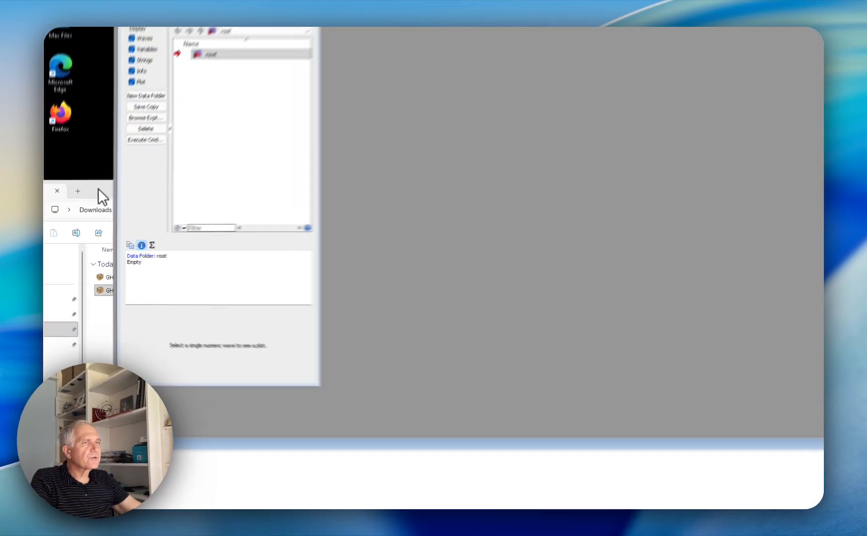
click(84, 210)
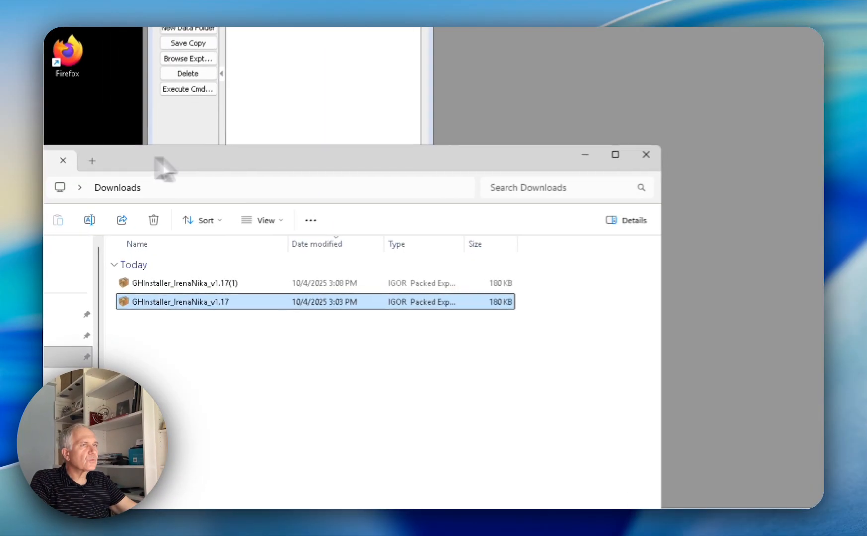
drag(232, 158, 213, 210)
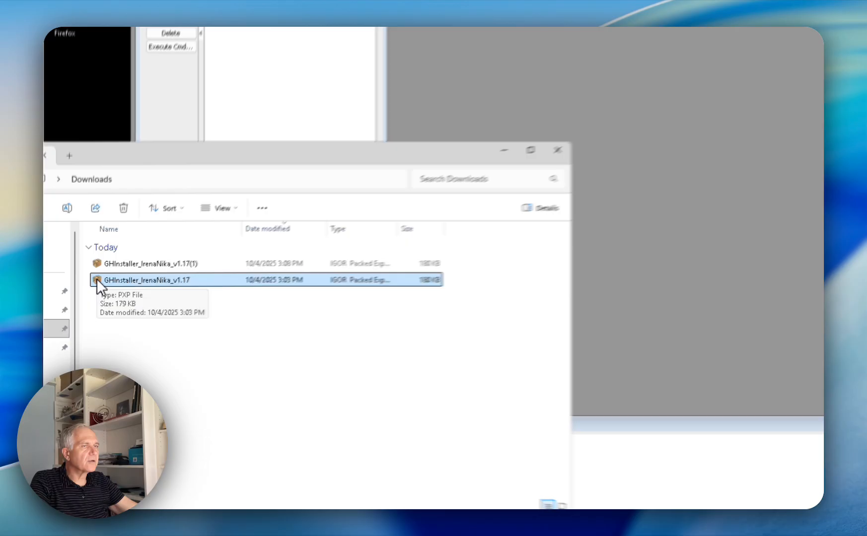
drag(87, 310, 384, 324)
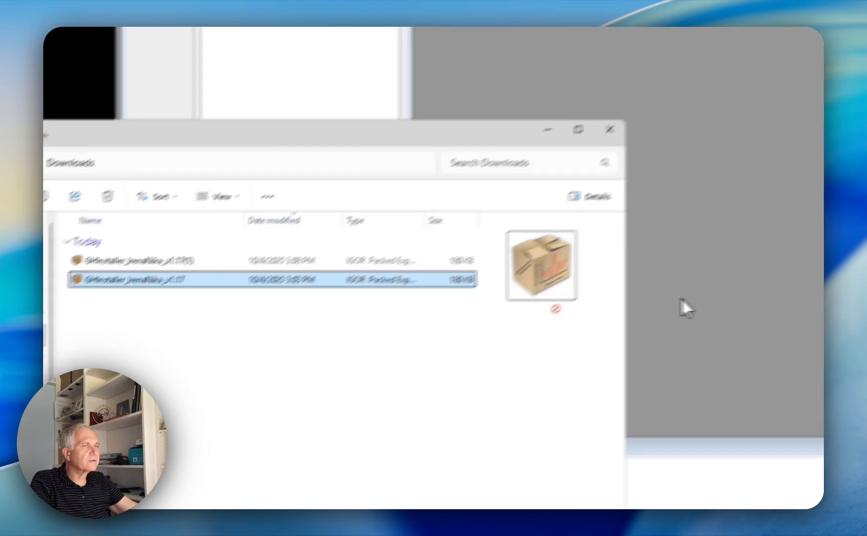
drag(680, 298, 625, 371)
click(634, 189)
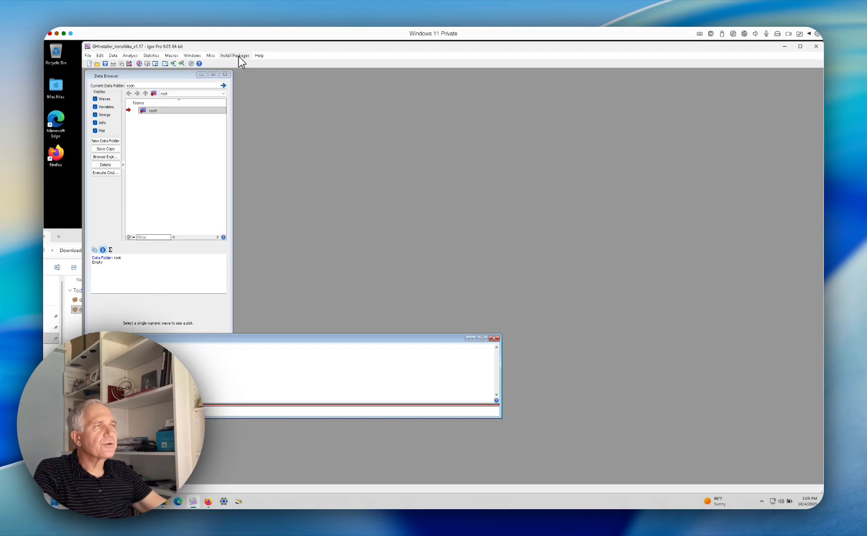
Open the GitHub package installer GUI and move the Irena & Nika install message clear of the other windows
click(238, 56)
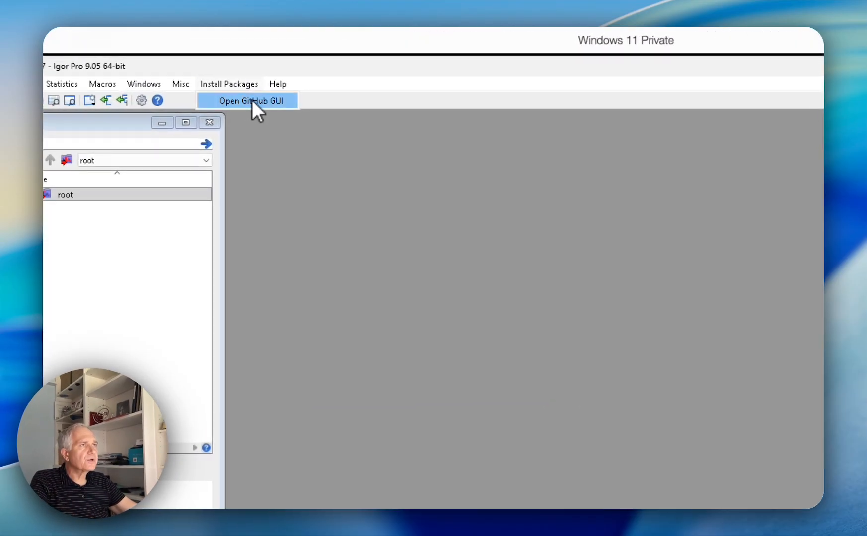
click(252, 101)
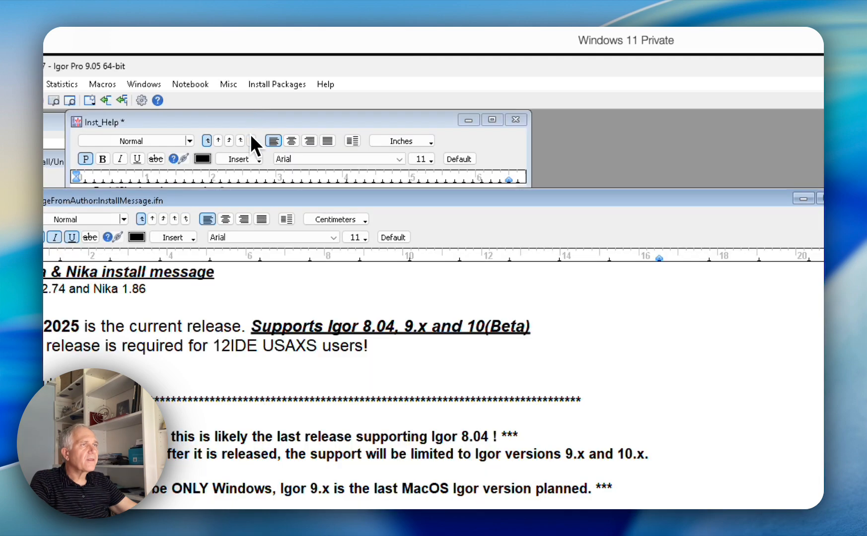
drag(271, 203, 495, 125)
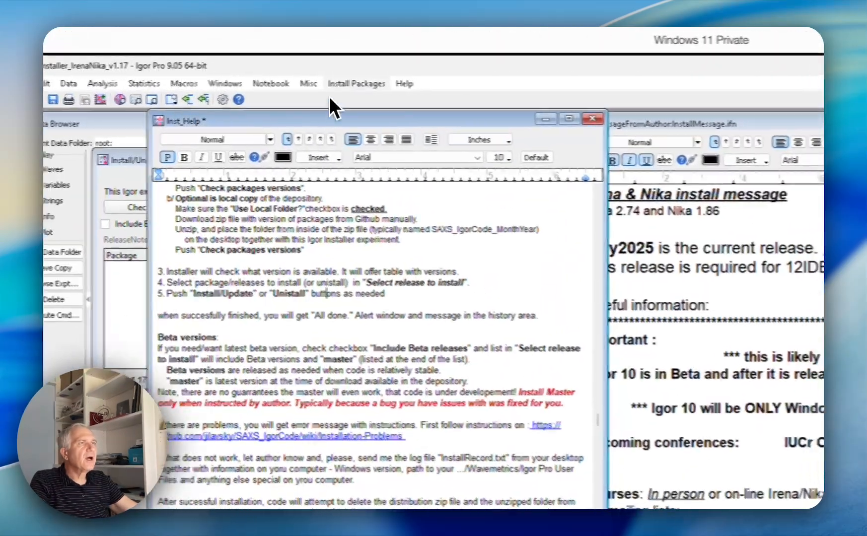
Move the Inst_Help notebook off the installer panel, enlarge it and show the instructions from the beginning
drag(233, 75, 450, 79)
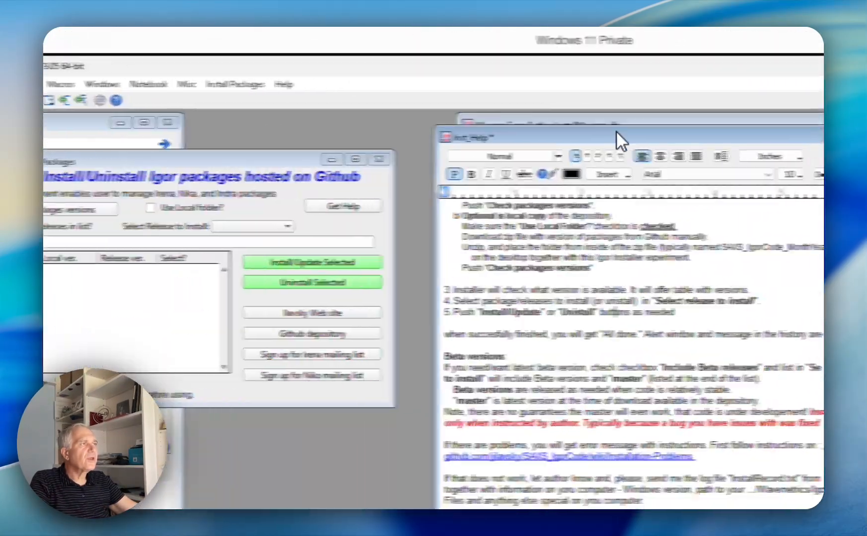
drag(617, 132, 627, 130)
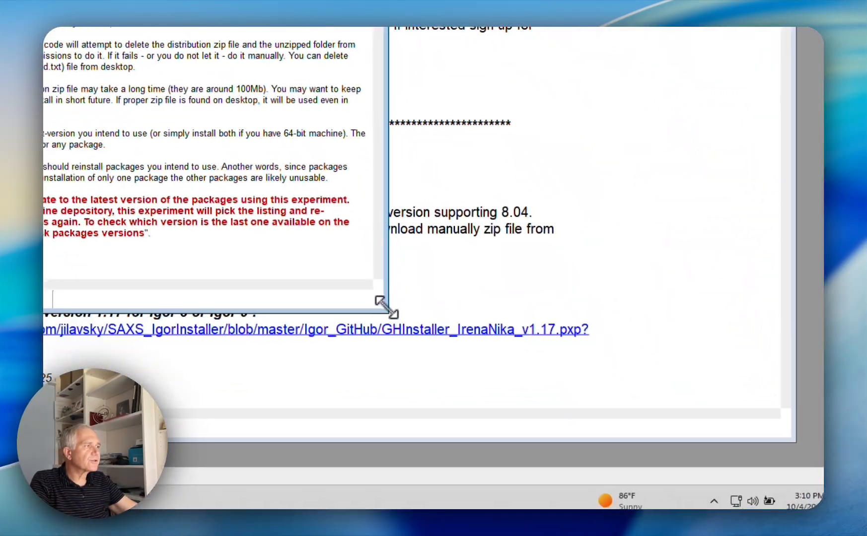
drag(385, 306, 550, 417)
scroll(331, 183, up, 6)
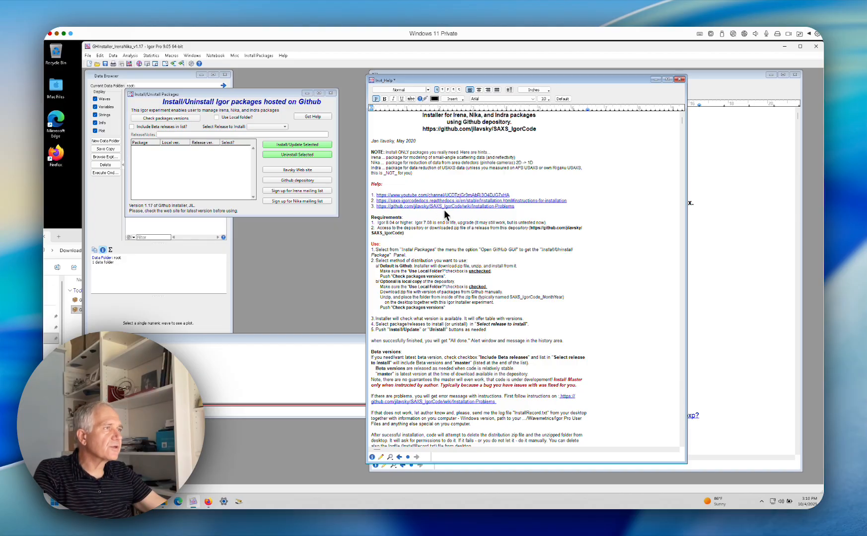
Bring the Install/Uninstall Packages panel to the front and check the package versions on GitHub
click(255, 105)
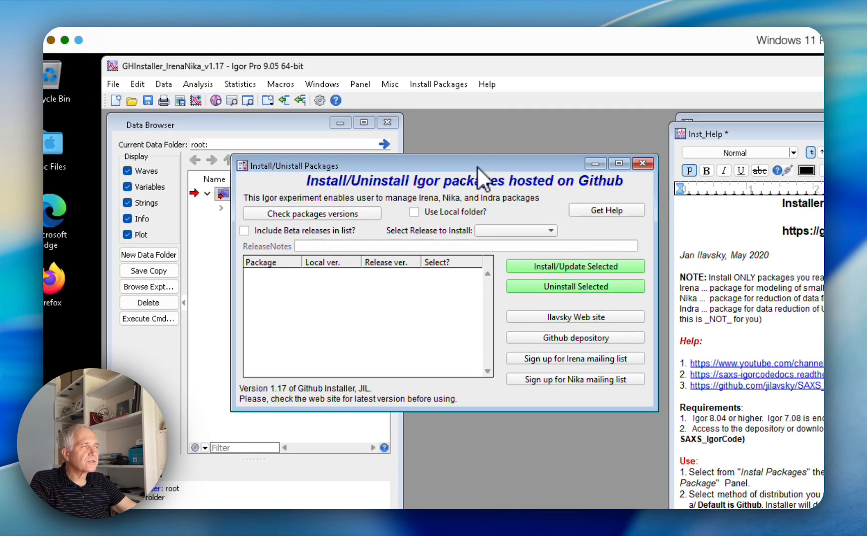
drag(477, 166, 452, 165)
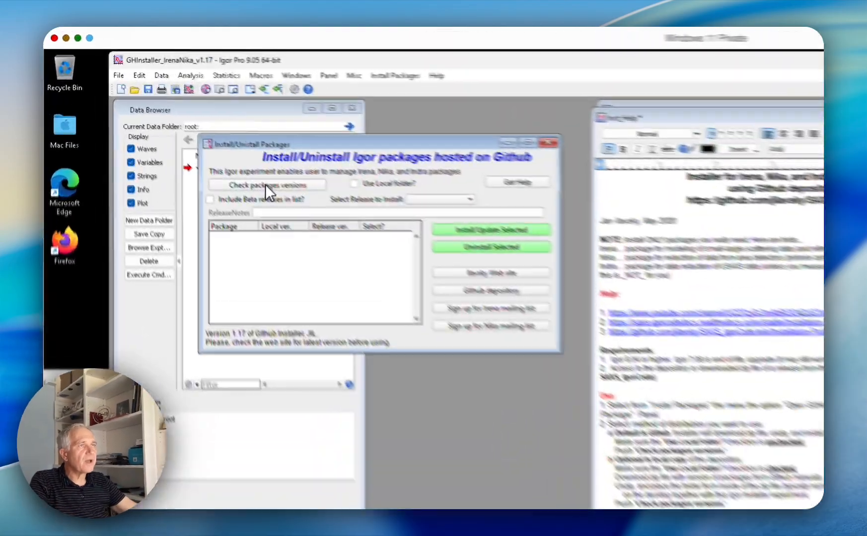
click(175, 121)
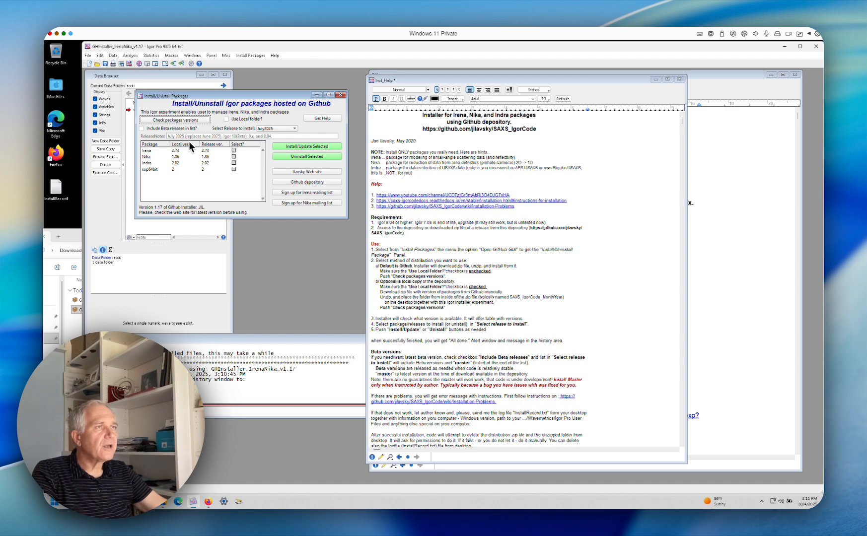
Select the Irena, Nika, Indra and xop64bit packages in the package list
click(233, 151)
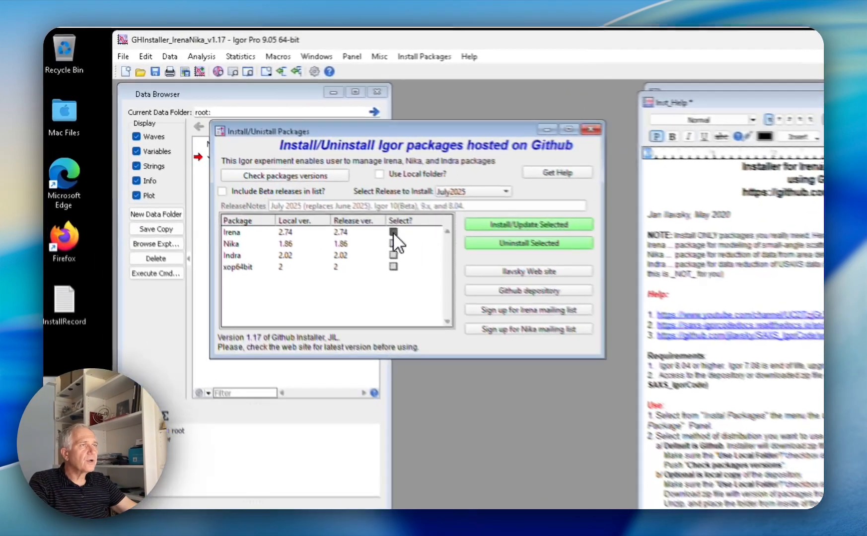
click(393, 243)
click(394, 255)
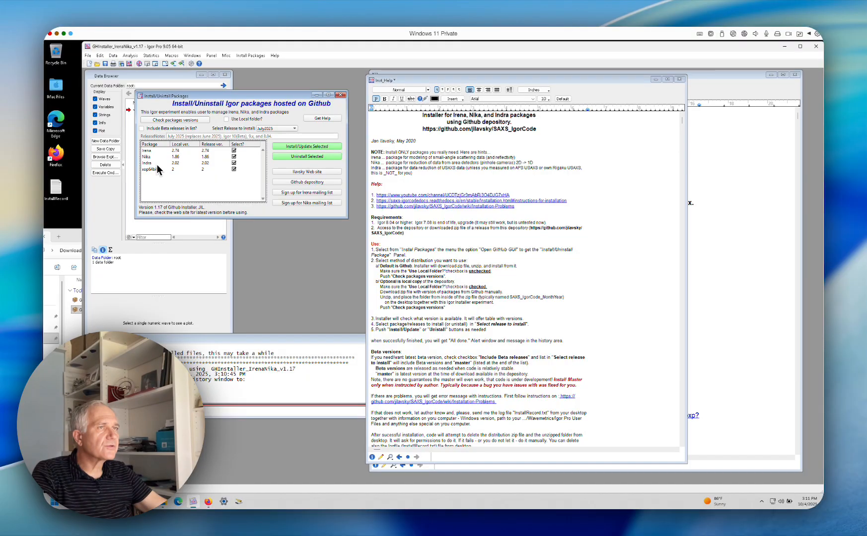
click(234, 162)
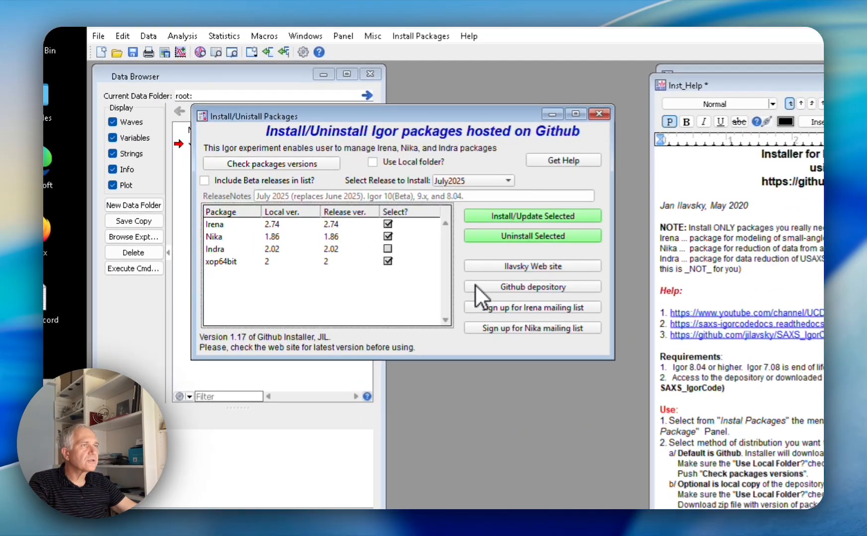
click(391, 251)
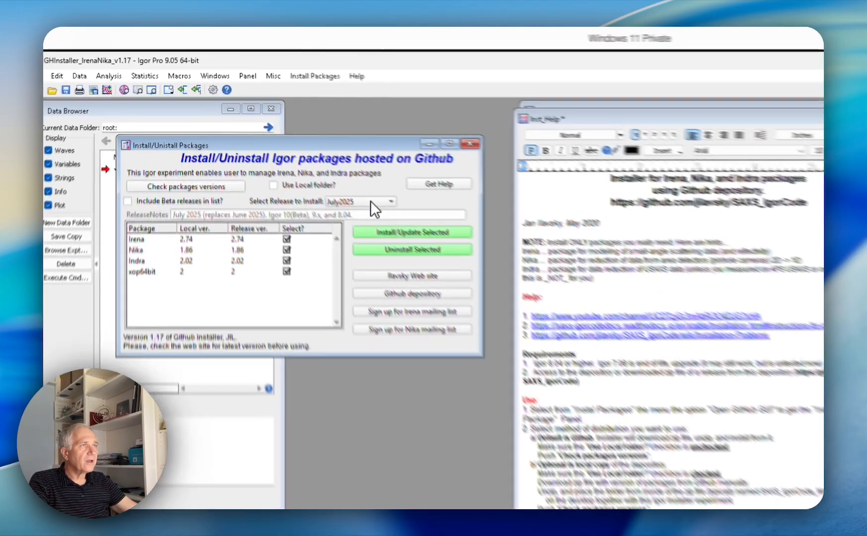
Keep July2025 as the release to install and include beta releases in the list of available releases
click(292, 129)
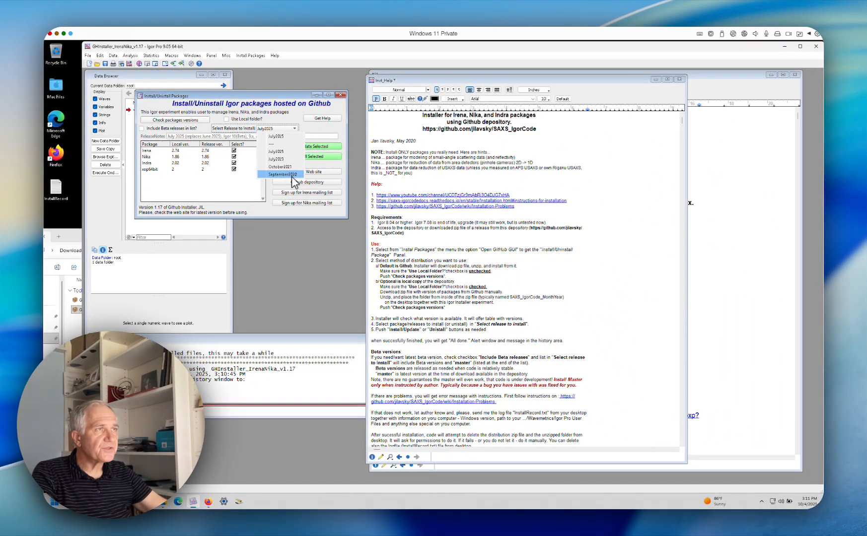
click(281, 151)
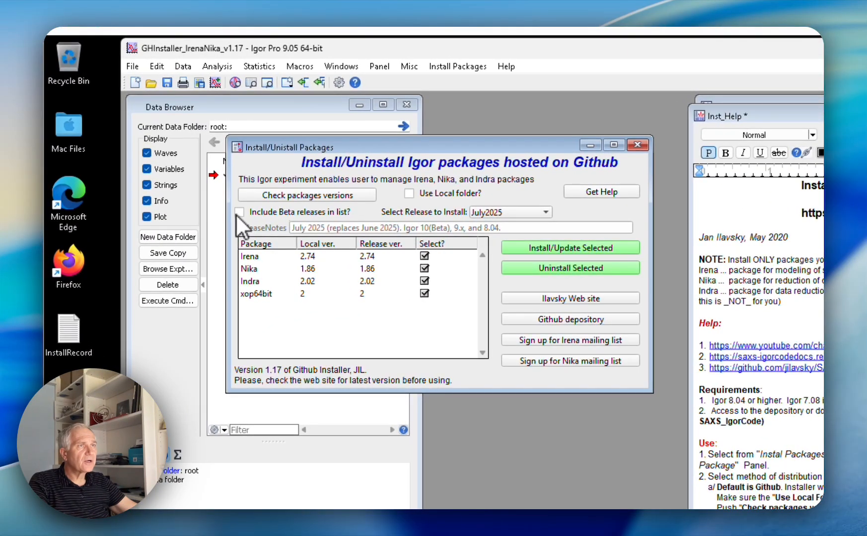
click(240, 212)
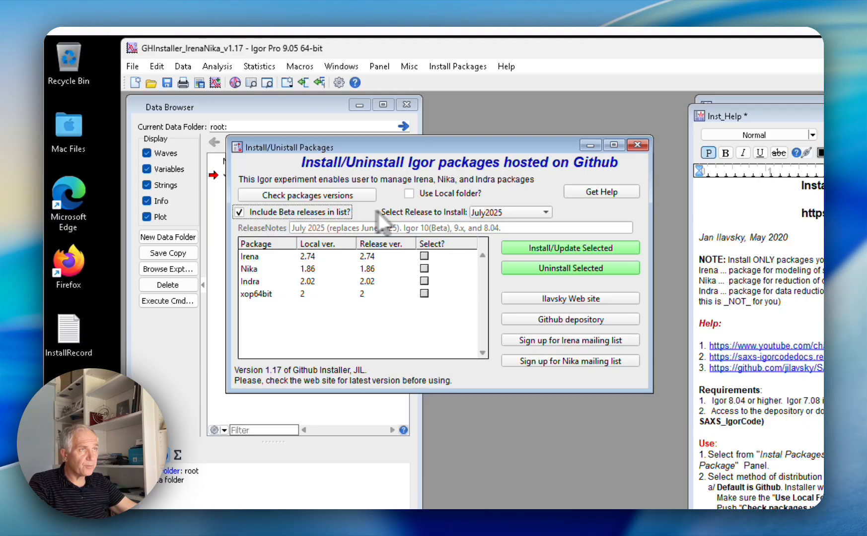
click(495, 212)
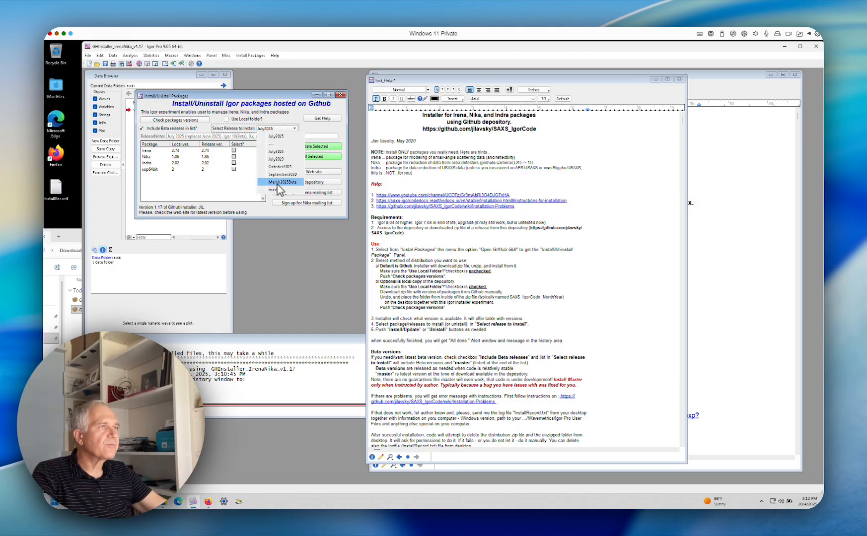
click(266, 203)
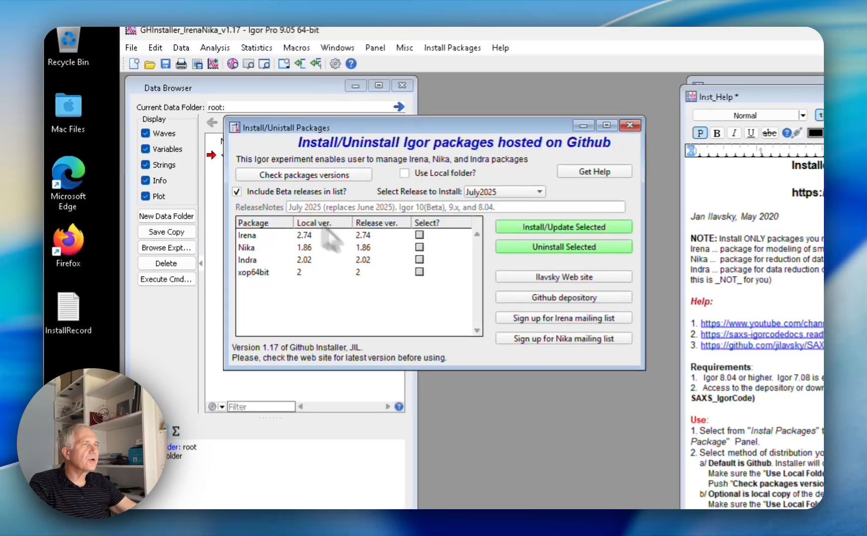
Exclude beta releases from the release list and keep July2025 as the release to install
click(239, 193)
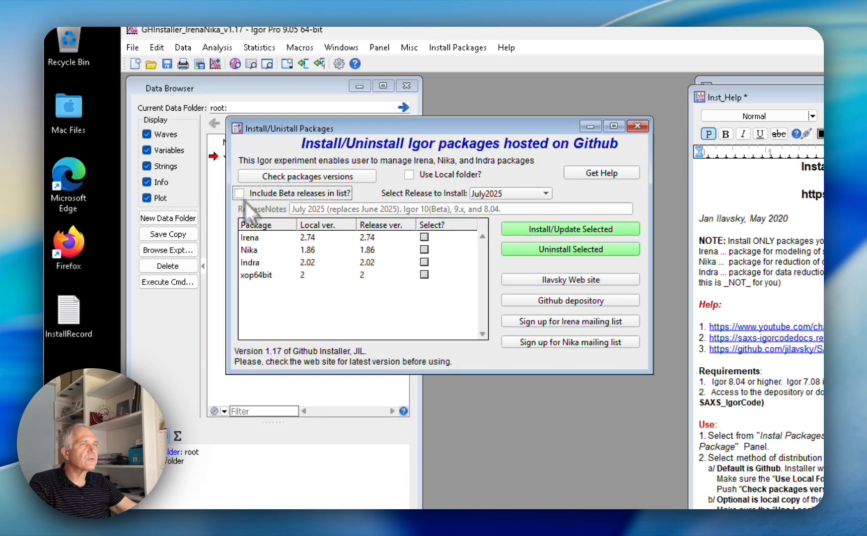
click(525, 193)
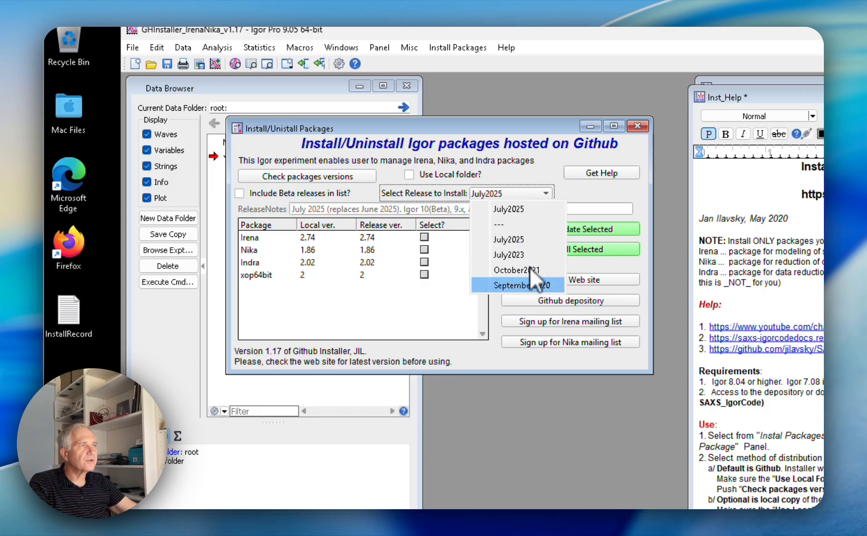
click(477, 355)
Select the Irena, Nika, Indra and xop64bit packages and install or update them
click(424, 237)
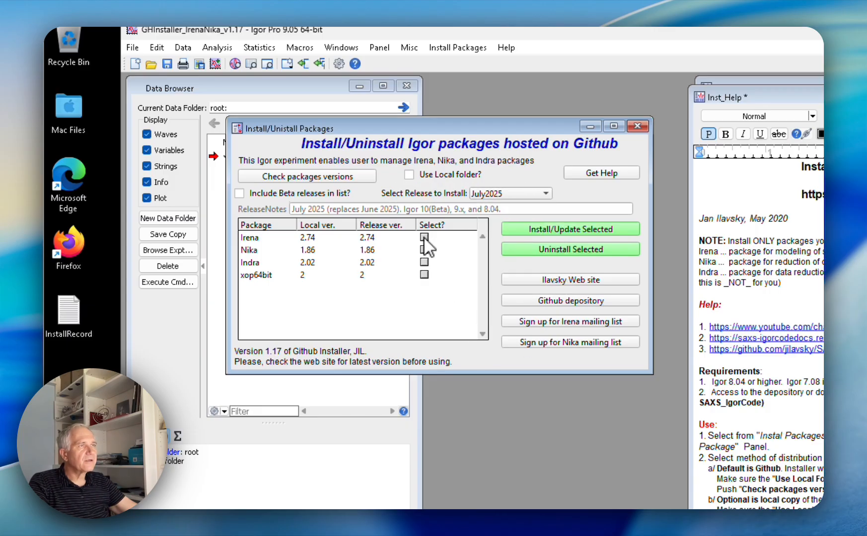
click(423, 250)
click(424, 274)
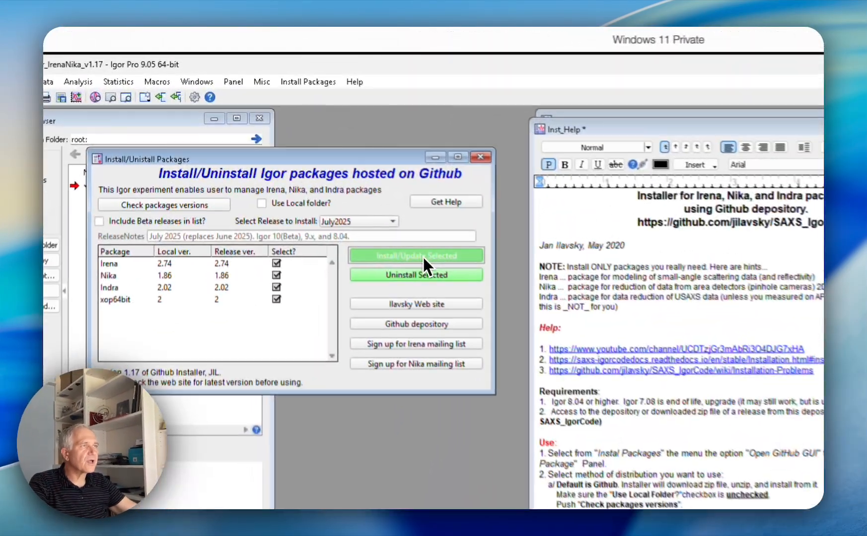
click(345, 181)
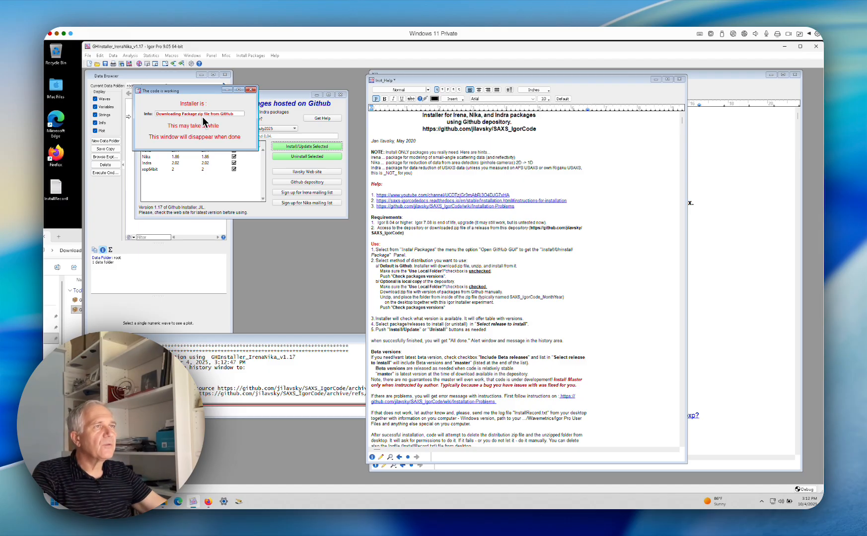
Move the Downloads window clear of the desktop icons and bring the history window forward to follow the installation
drag(77, 237, 191, 296)
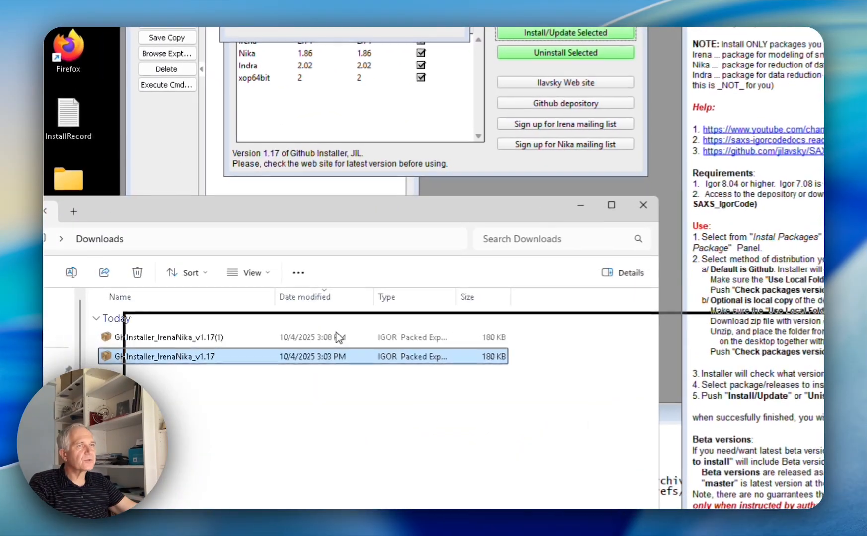
drag(338, 335, 341, 353)
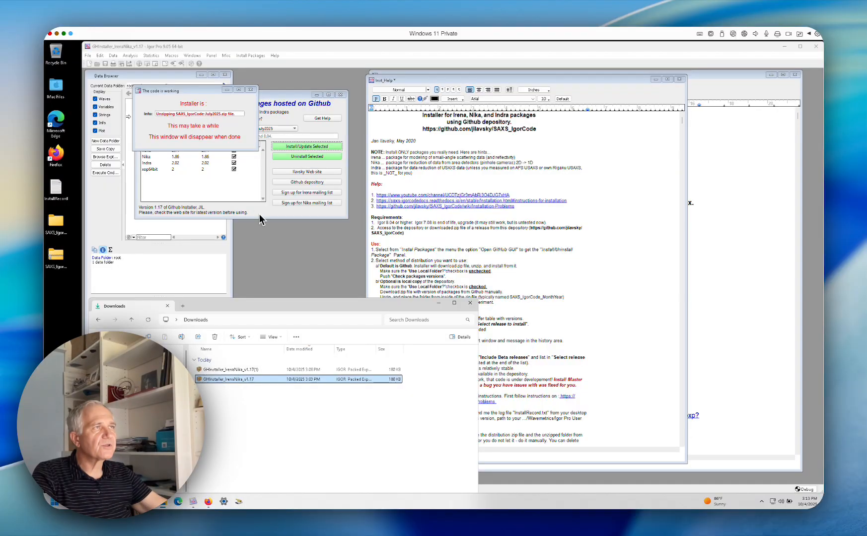
click(263, 249)
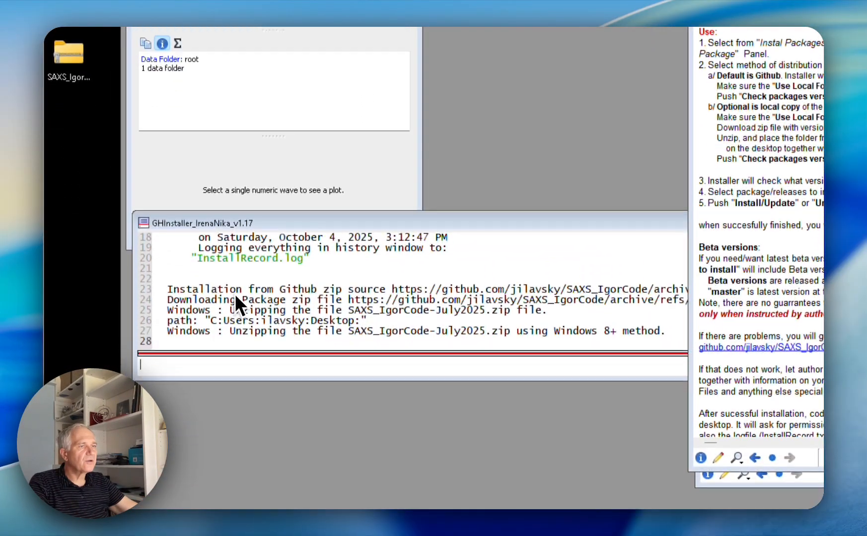
click(305, 366)
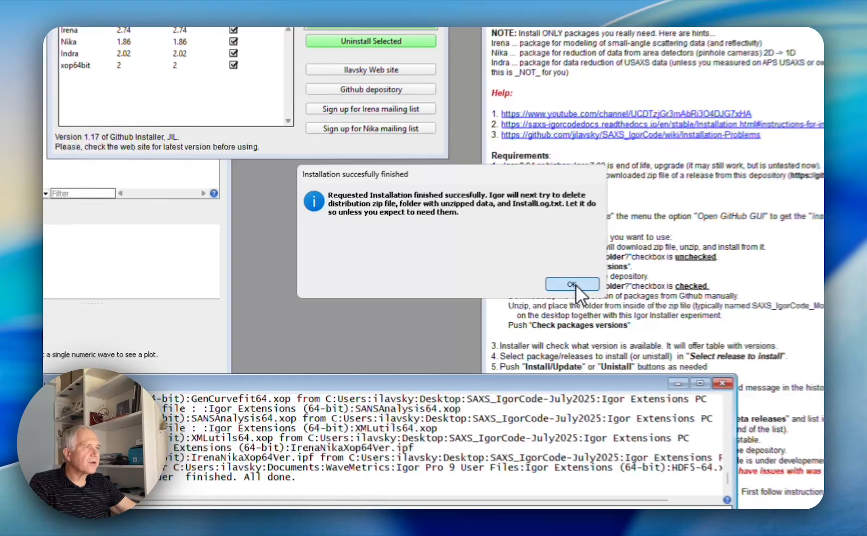
Acknowledge the finished installation and permanently delete the unzipped SAXS_IgorCode-July2025 folder from the desktop
click(429, 286)
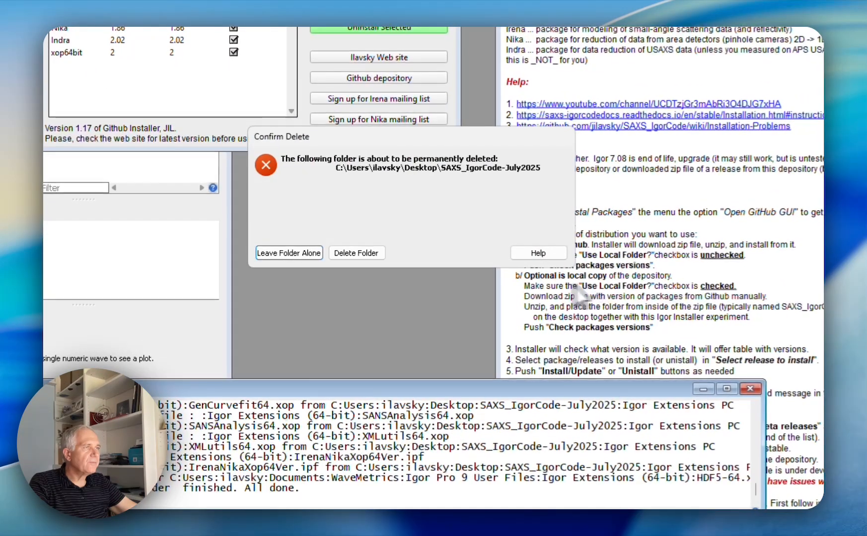
click(358, 252)
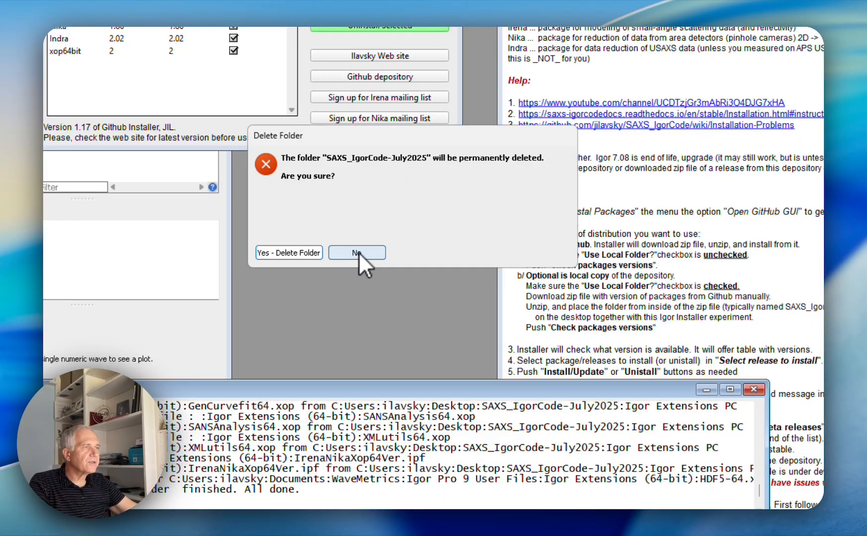
click(284, 253)
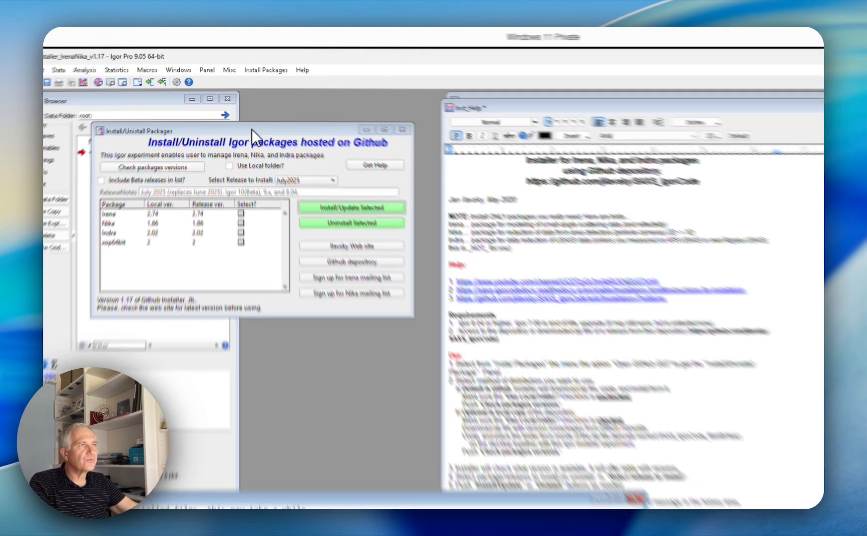
Quit Igor Pro without saving the installer experiment and start a fresh Igor Pro session
drag(242, 93, 248, 103)
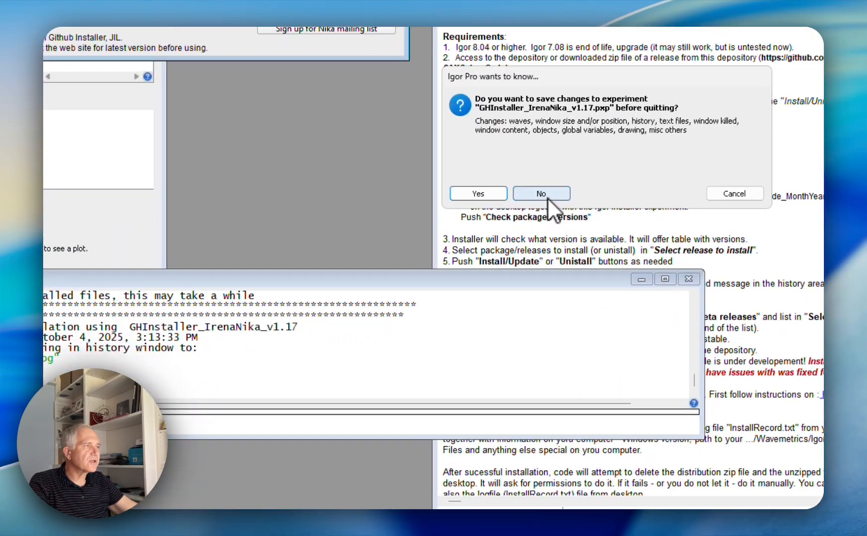
click(521, 195)
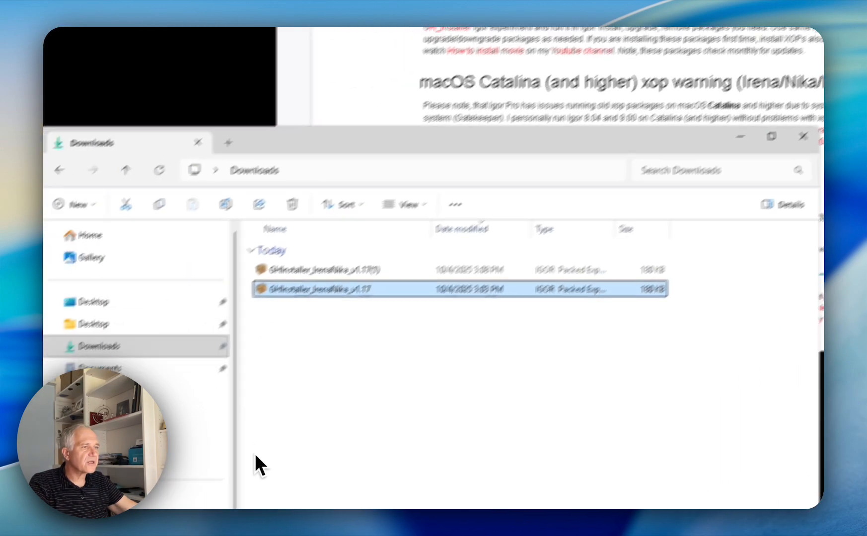
click(335, 492)
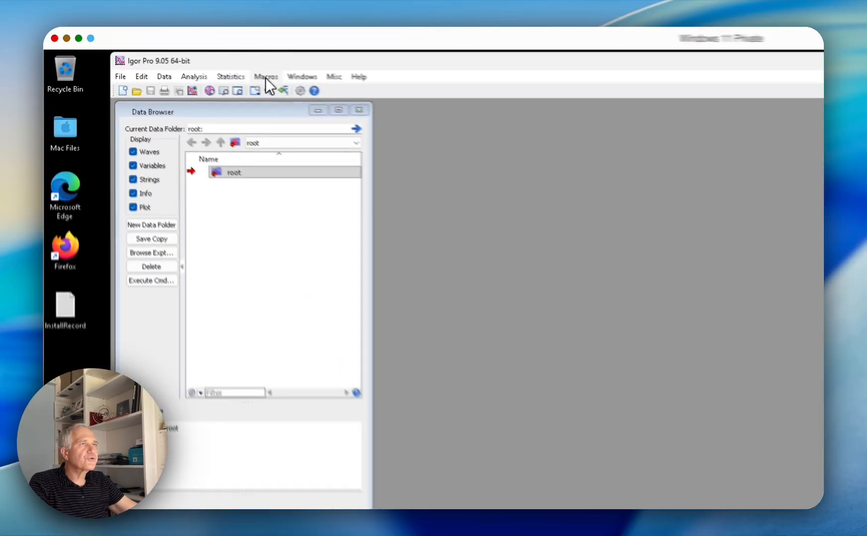
Load the Irena SAS macros and place the update message beside the Irena check for updates window
click(171, 55)
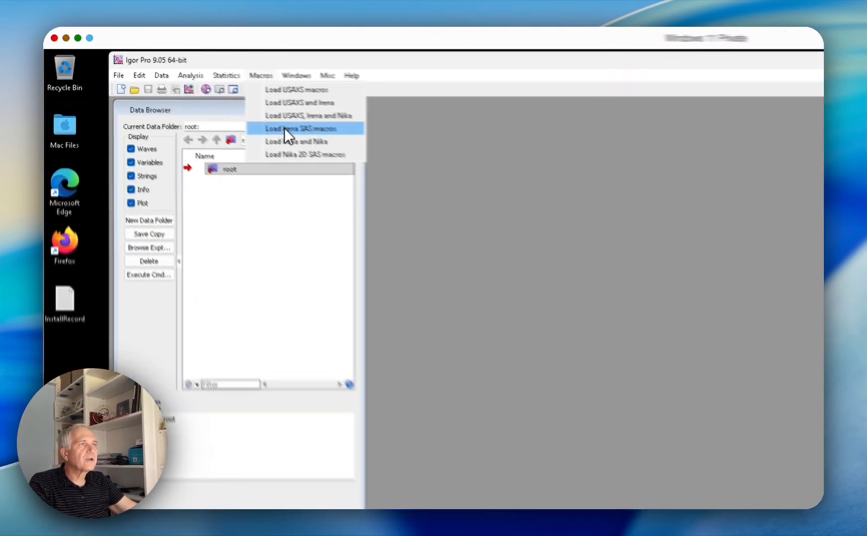
click(192, 87)
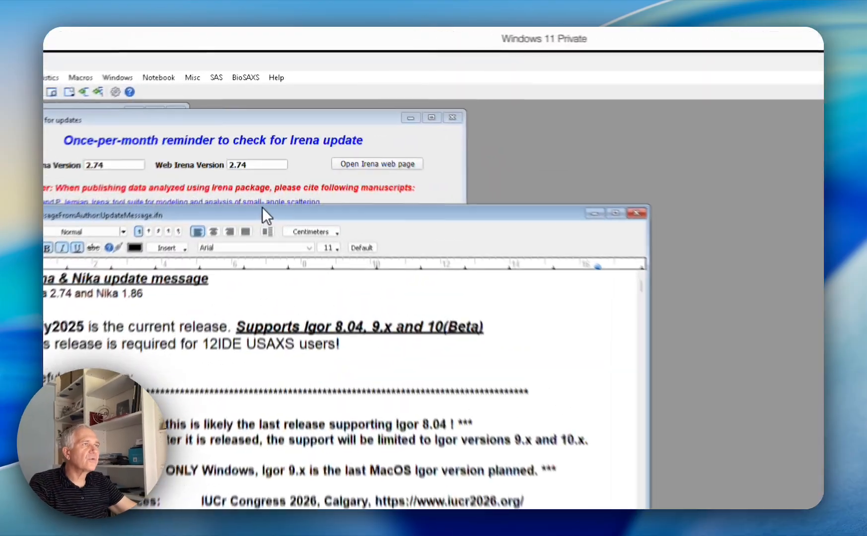
drag(271, 132, 518, 92)
drag(116, 128, 116, 201)
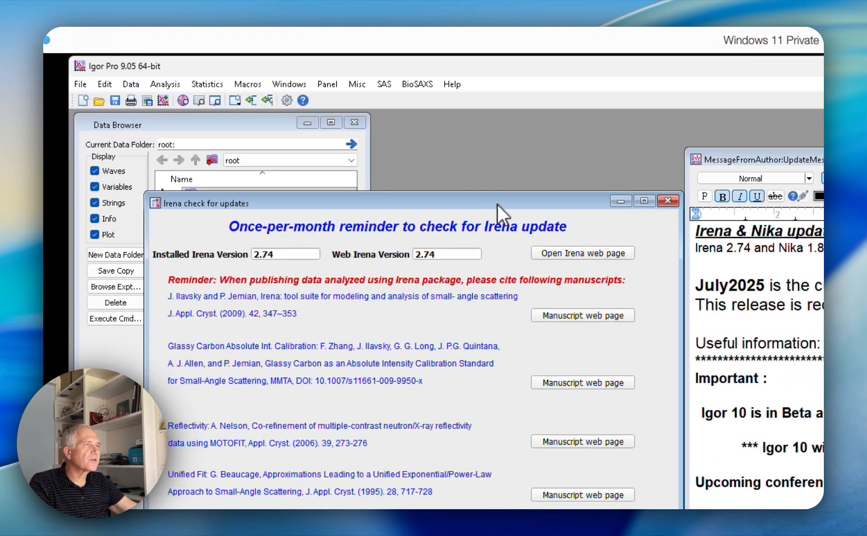
drag(496, 204, 489, 188)
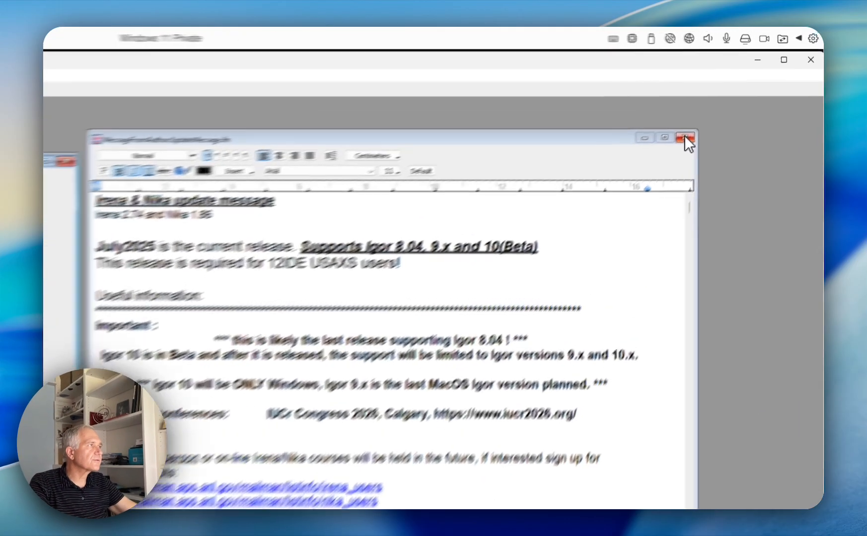
Close the update message and the Irena update reminder, and examine the tools offered for SAS
click(741, 92)
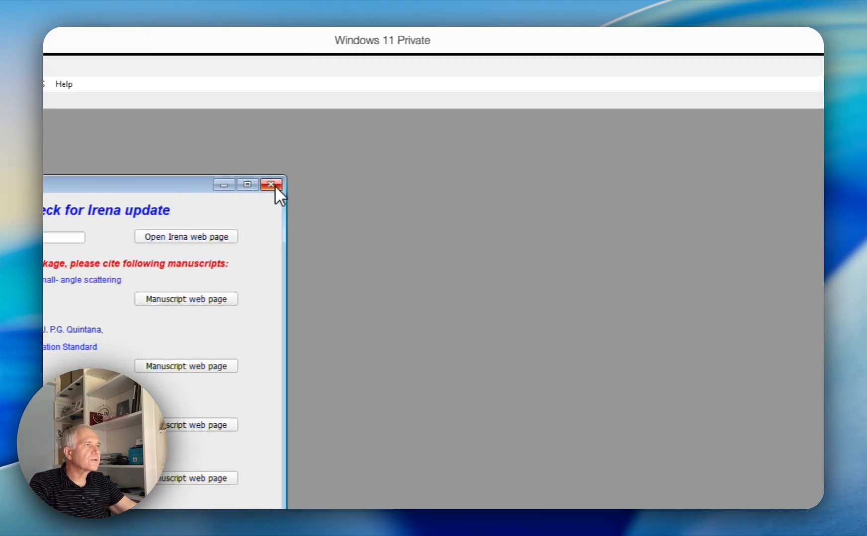
click(377, 106)
click(123, 84)
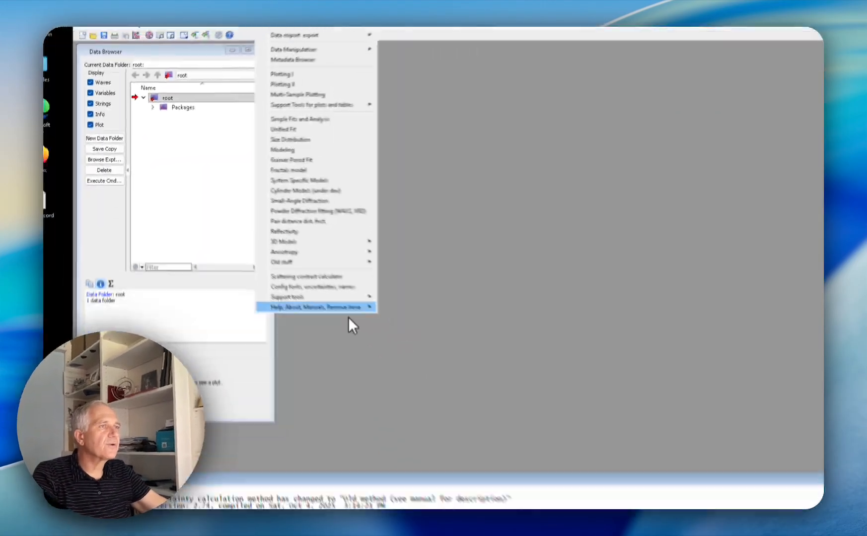
mouse_move(456, 491)
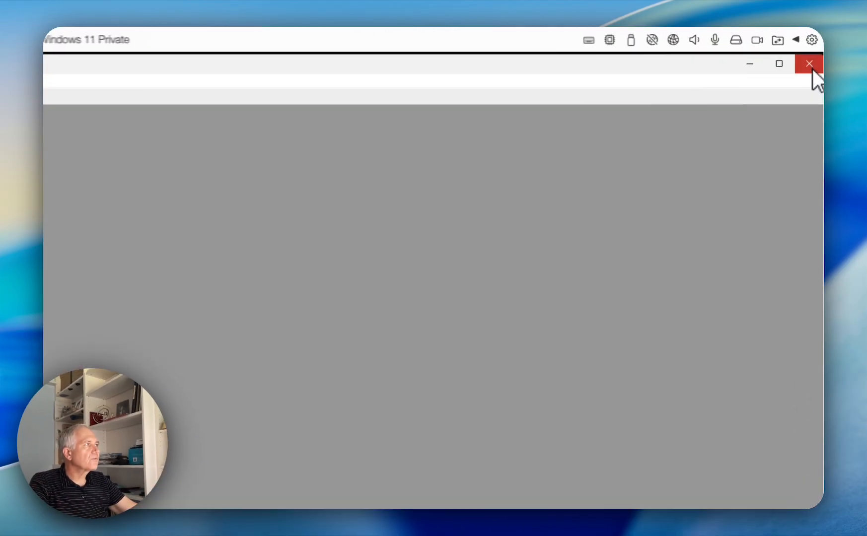
Quit Igor Pro without saving the Untitled experiment and start it again
click(816, 46)
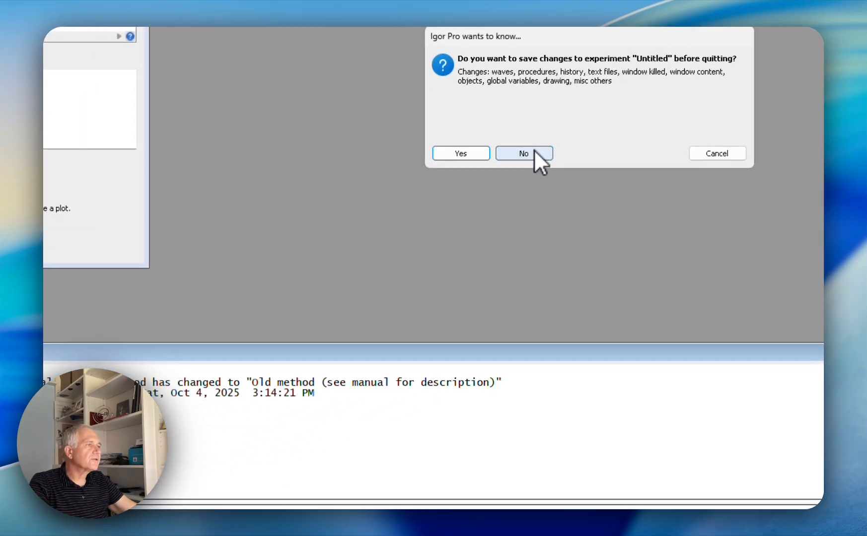
click(537, 150)
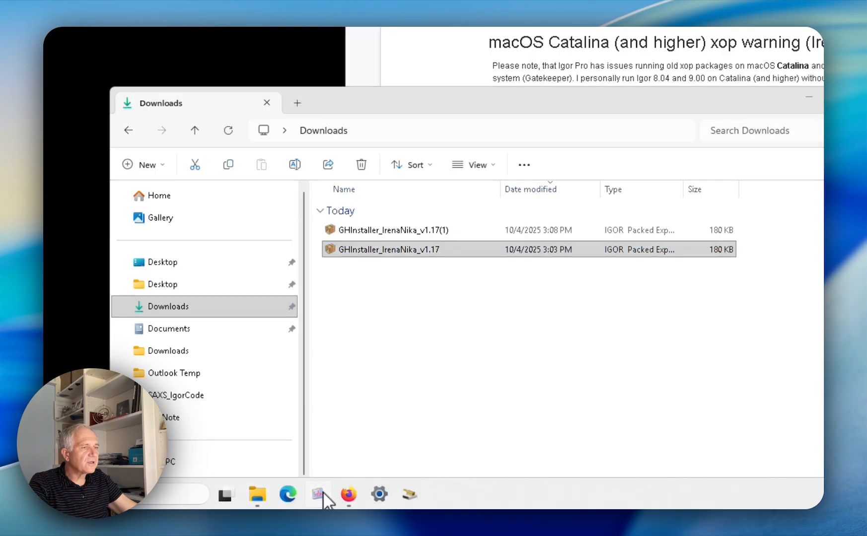
click(318, 493)
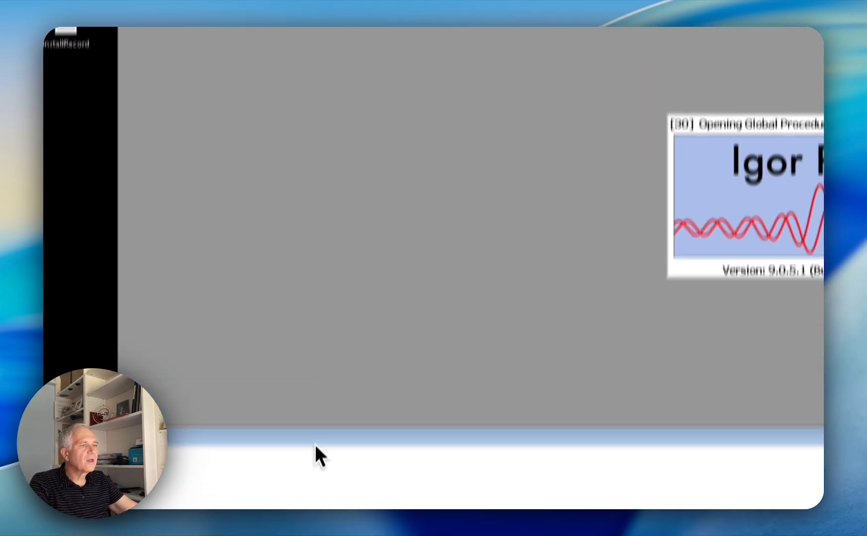
Open the GHInstaller_IrenaNika_v1.17 experiment from the Downloads folder in Igor Pro and clear the Downloads window out of the way
click(281, 497)
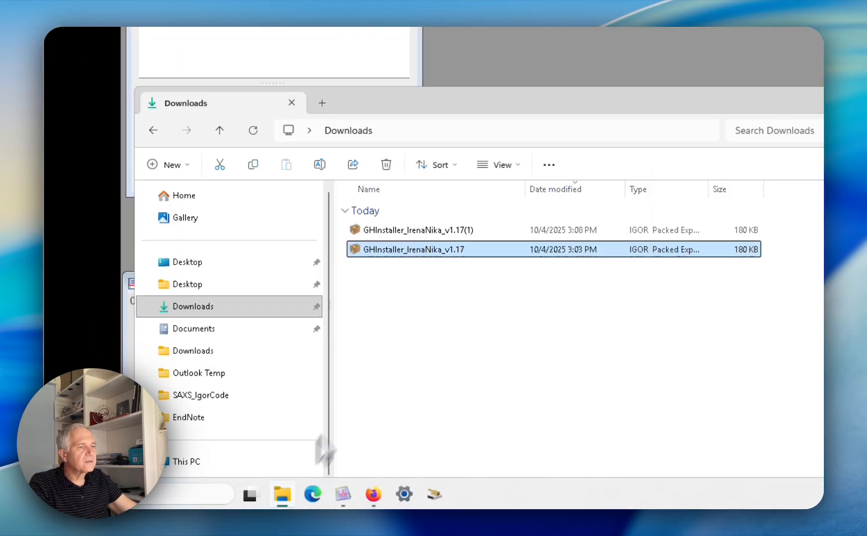
drag(421, 254, 609, 16)
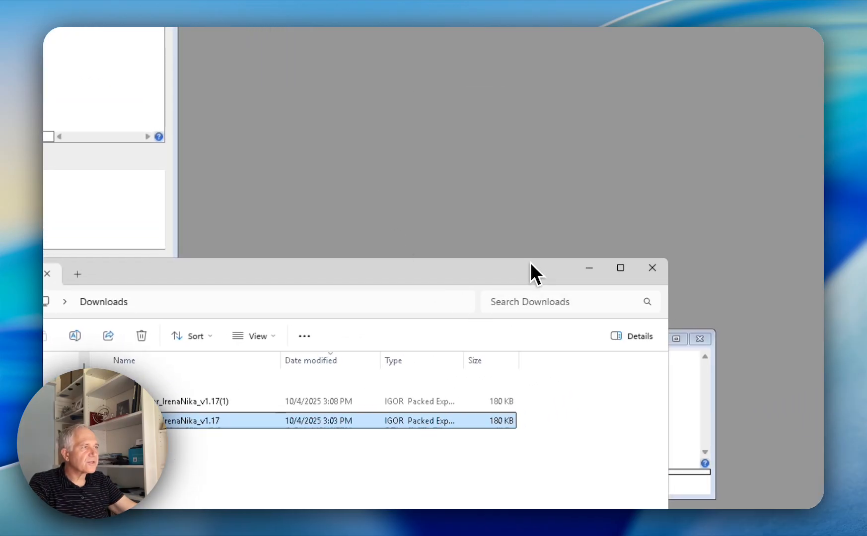
drag(530, 263, 396, 367)
click(592, 393)
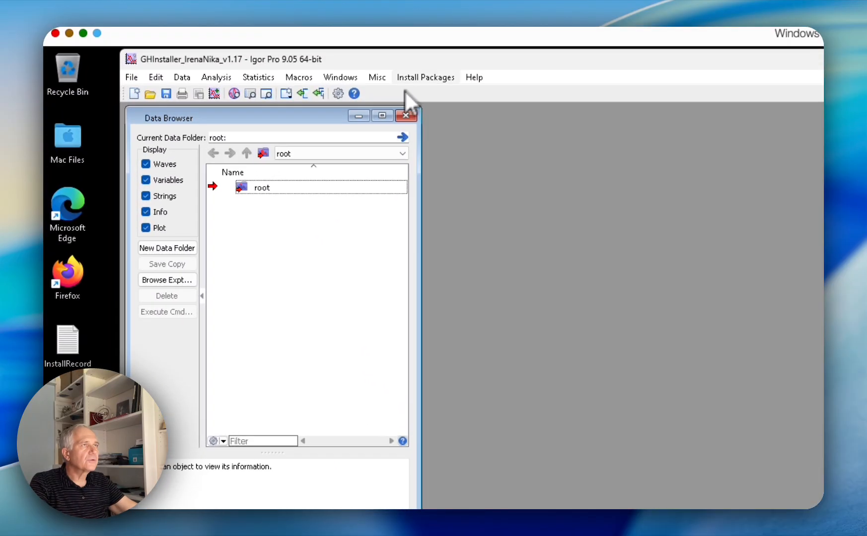
Open the GitHub GUI free of its two notebook windows and check the package versions
click(412, 81)
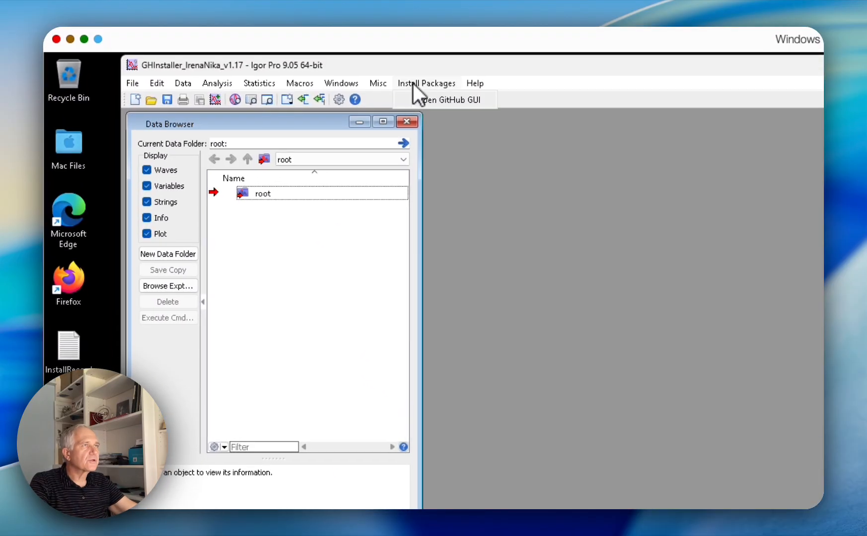
click(424, 98)
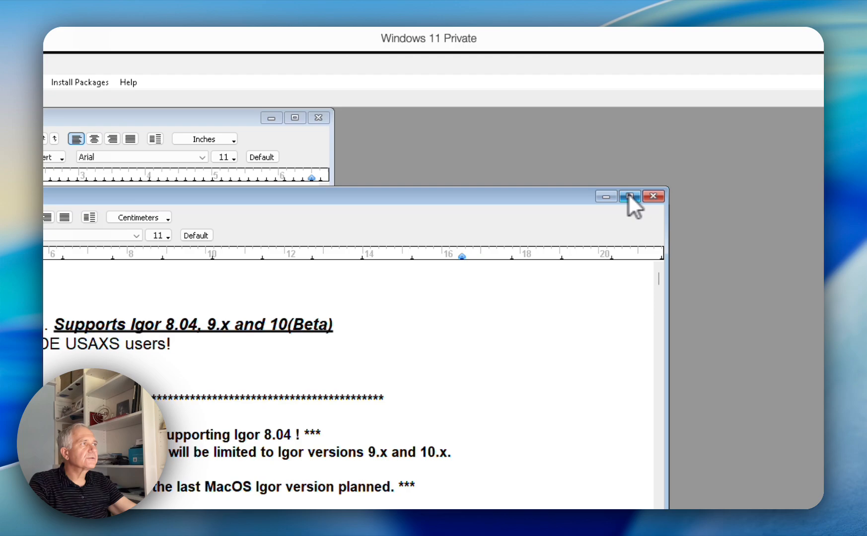
click(652, 196)
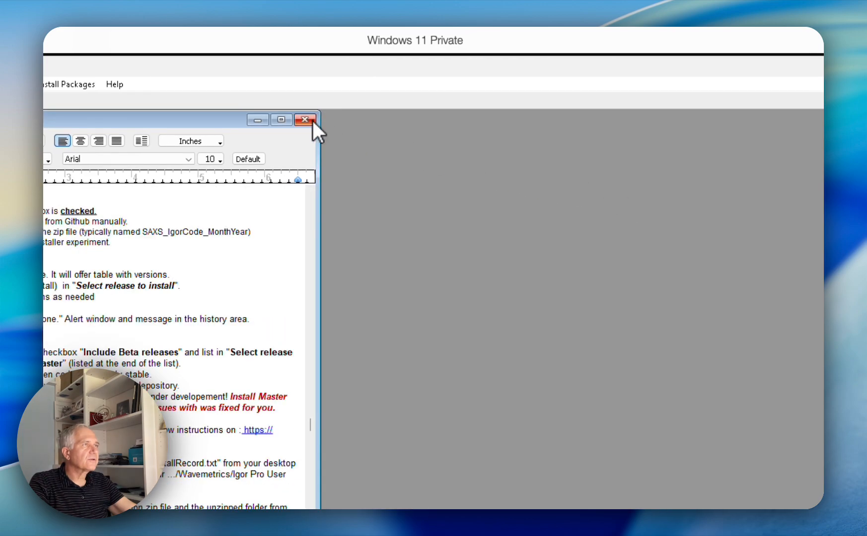
click(311, 121)
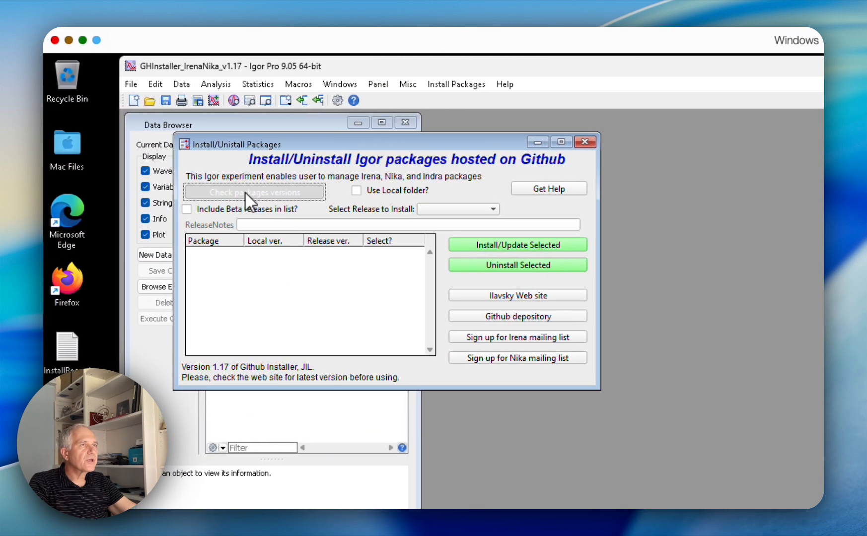
click(244, 192)
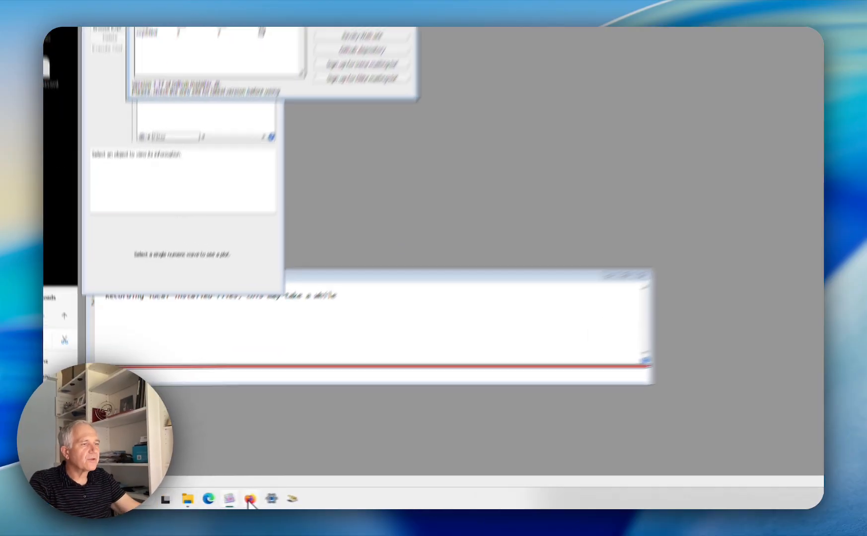
Switch to Firefox and show the SAXS_IgorCode repository page on GitHub
click(208, 502)
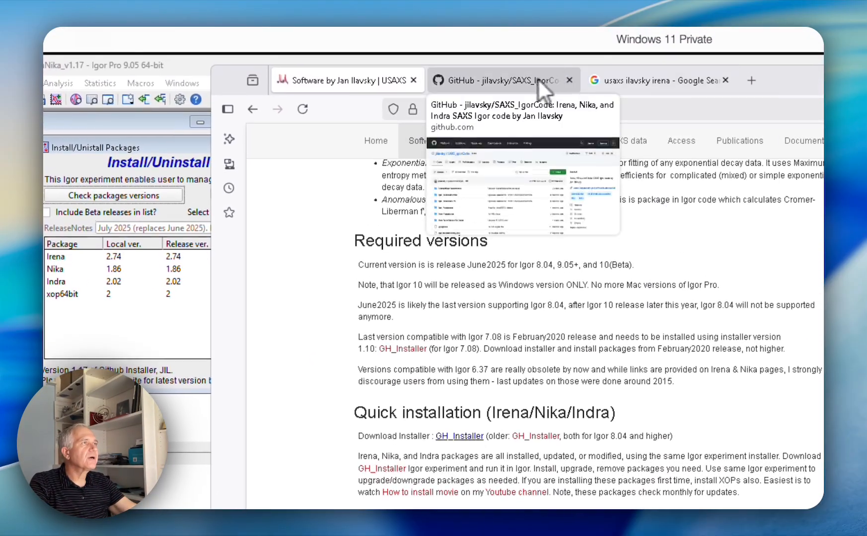
click(523, 81)
mouse_move(487, 132)
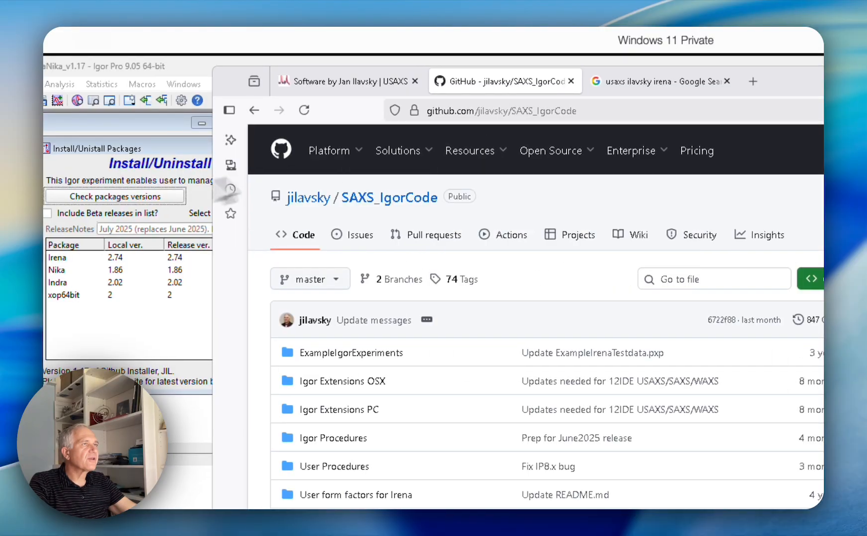
click(161, 161)
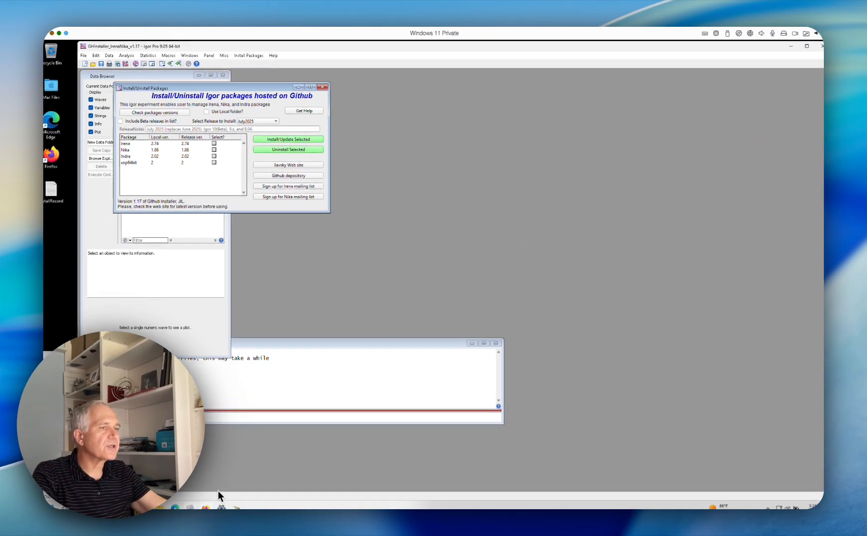
mouse_move(205, 507)
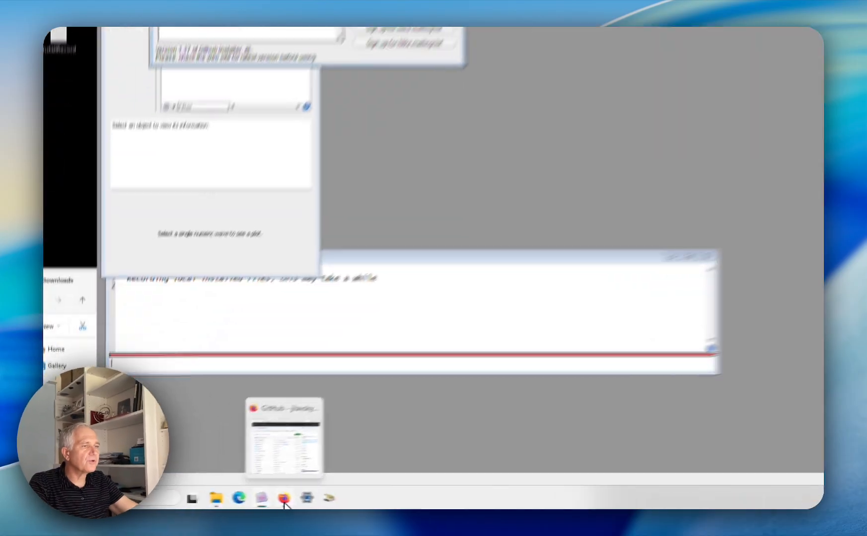
click(283, 499)
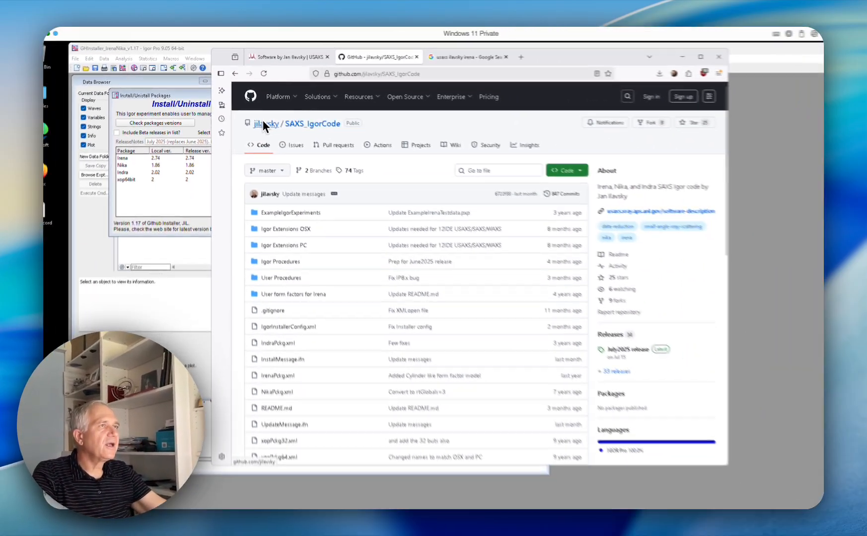
Open the July2025 release of the SAXS_IgorCode repository and download its source code as a zip file
mouse_move(263, 123)
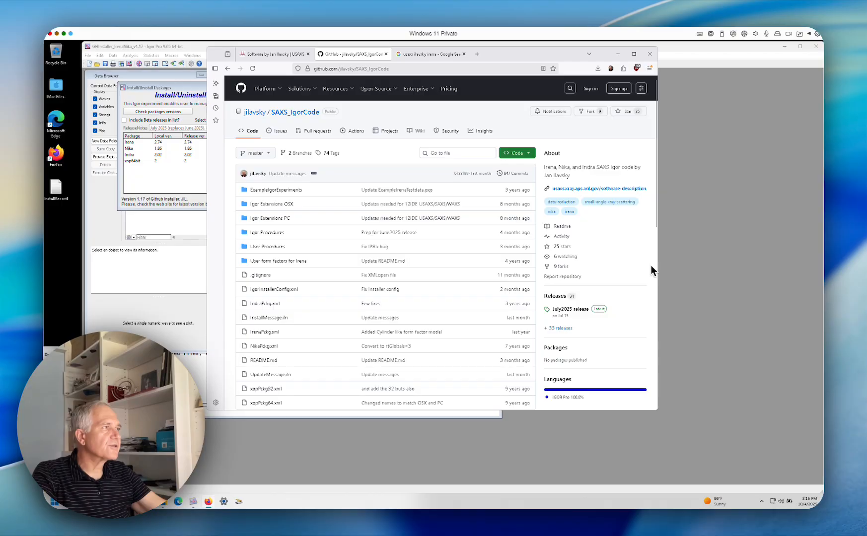
scroll(646, 278, down, 2)
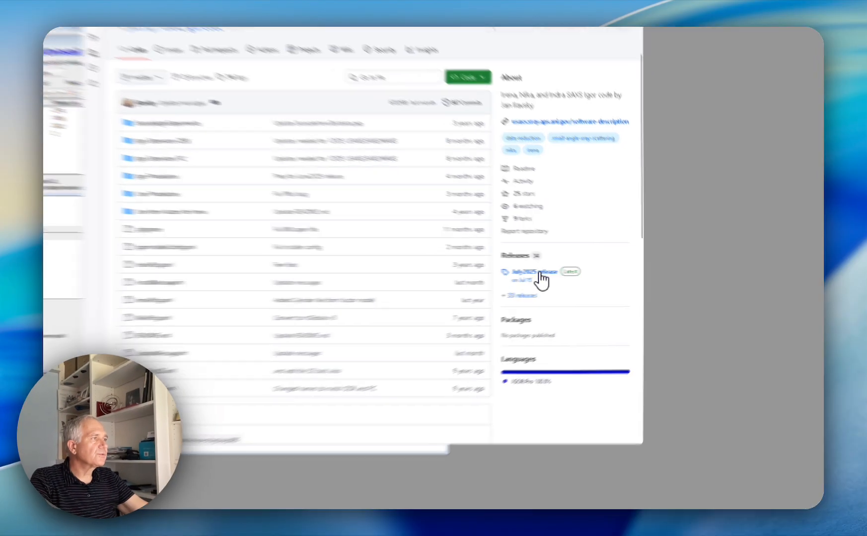
click(428, 272)
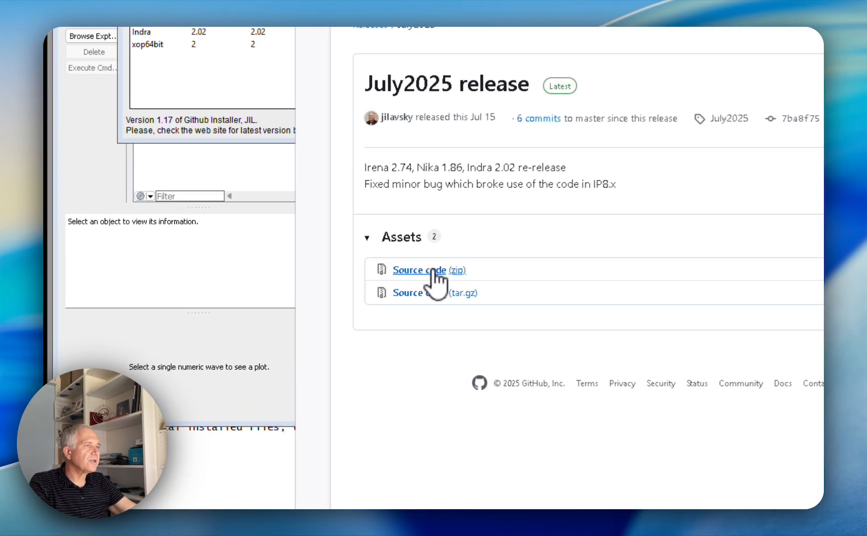
click(436, 271)
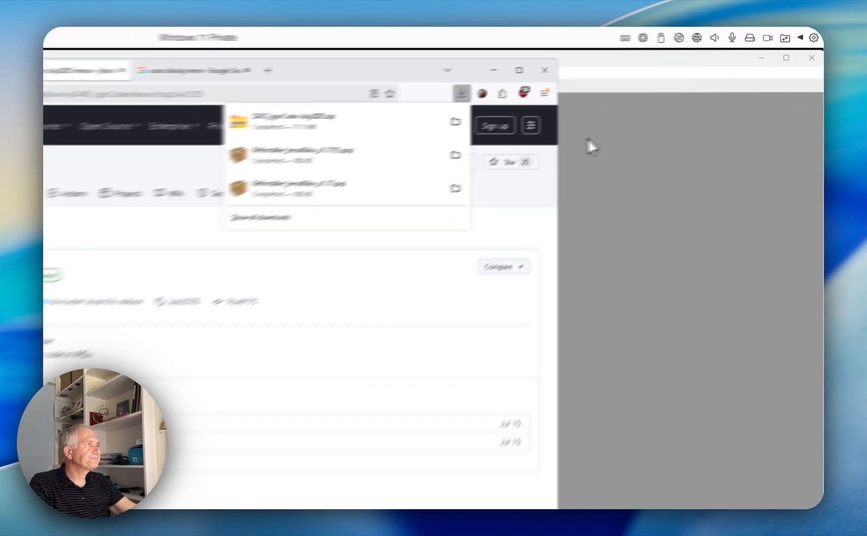
click(677, 100)
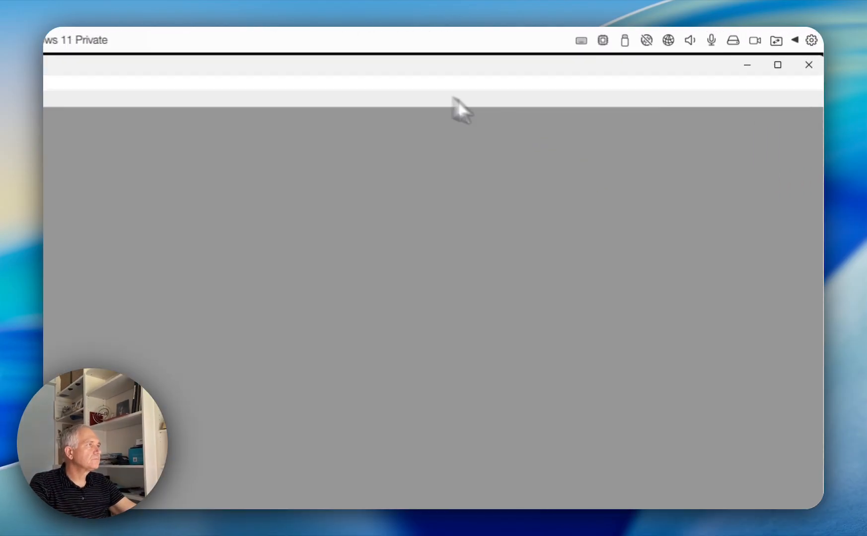
Minimize Igor Pro, look inside the SAXS_IgorCode-July2025 archive in Downloads and extract it into that same Downloads folder
click(749, 67)
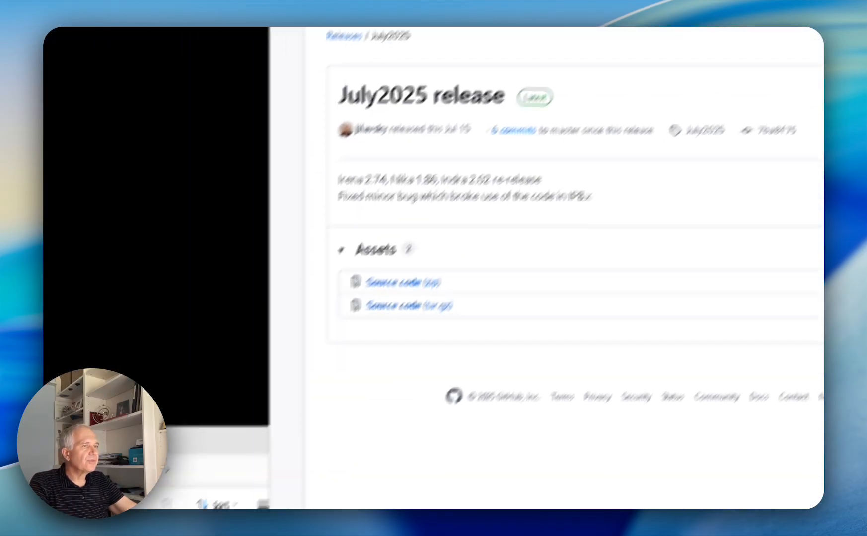
drag(171, 445, 527, 173)
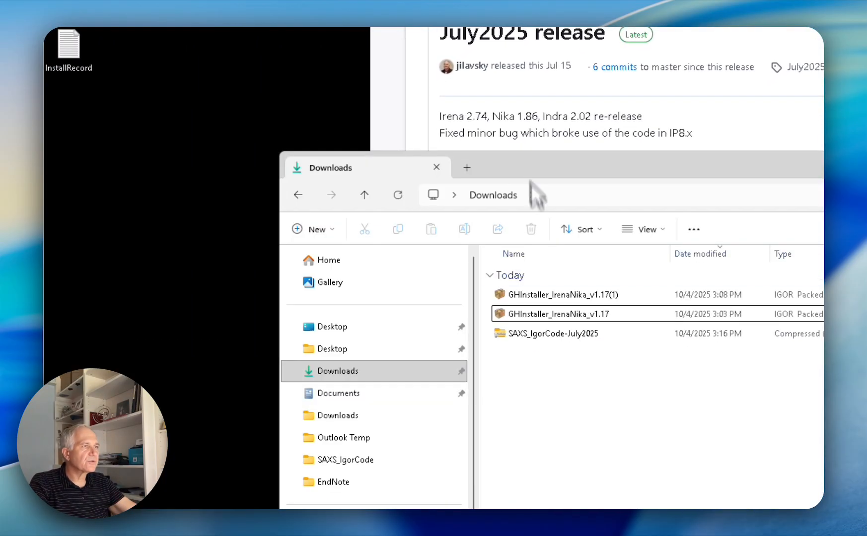
drag(531, 348, 554, 343)
double_click(550, 336)
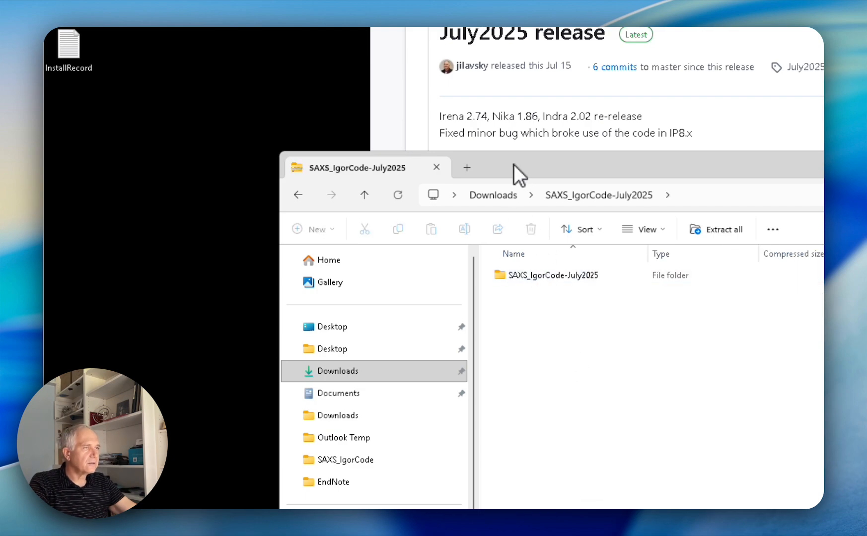
drag(513, 164, 470, 155)
drag(461, 270, 453, 190)
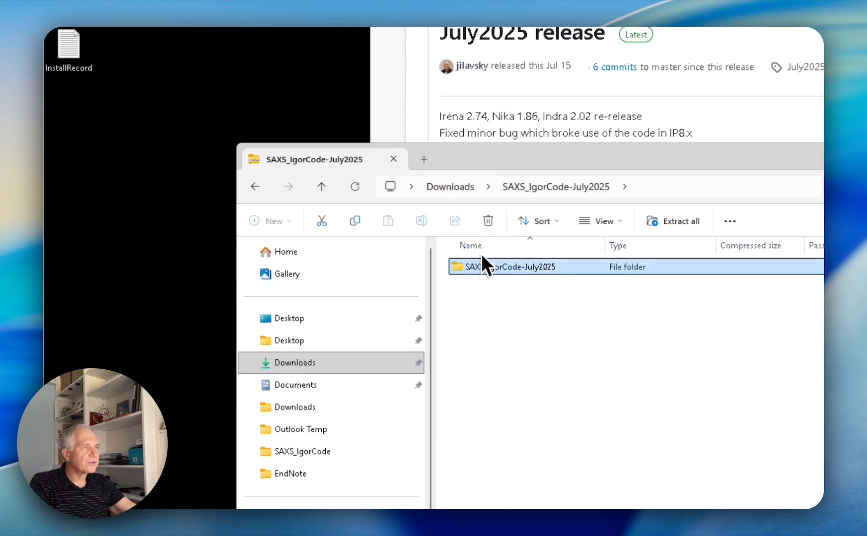
click(458, 187)
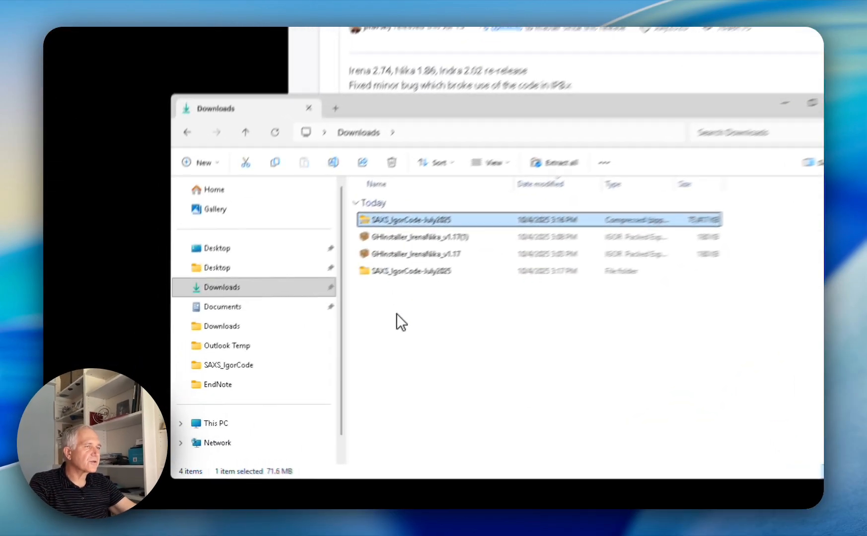
click(271, 361)
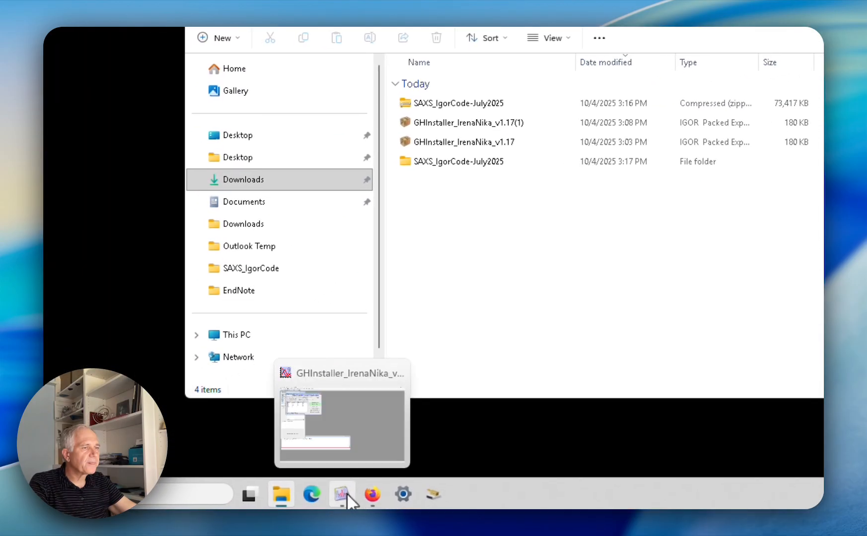
Switch to Igor Pro and set the installer to use the extracted SAXS_IgorCode-July2025 folder in Downloads as its local folder
click(346, 493)
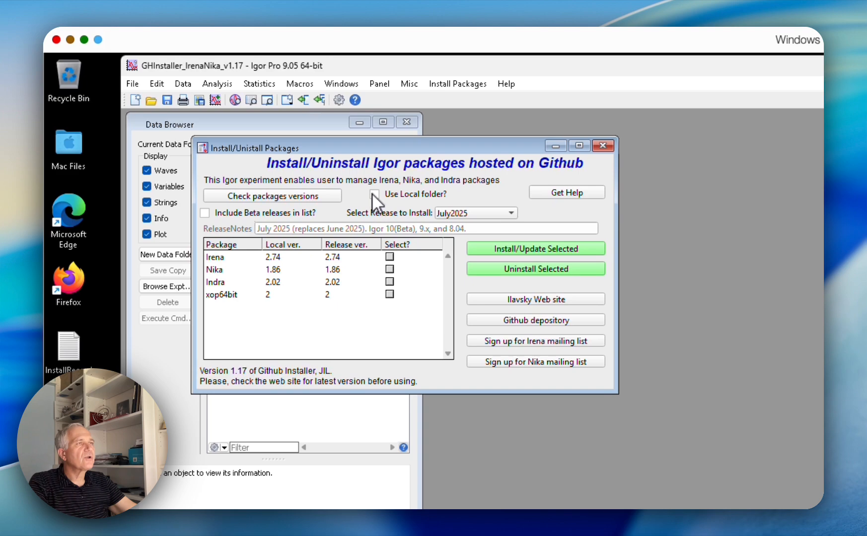
click(373, 194)
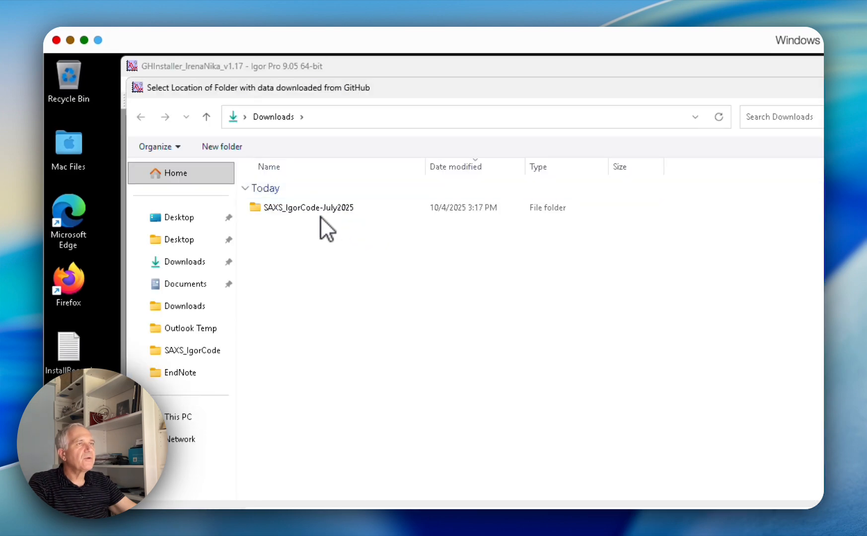
drag(318, 88, 434, 137)
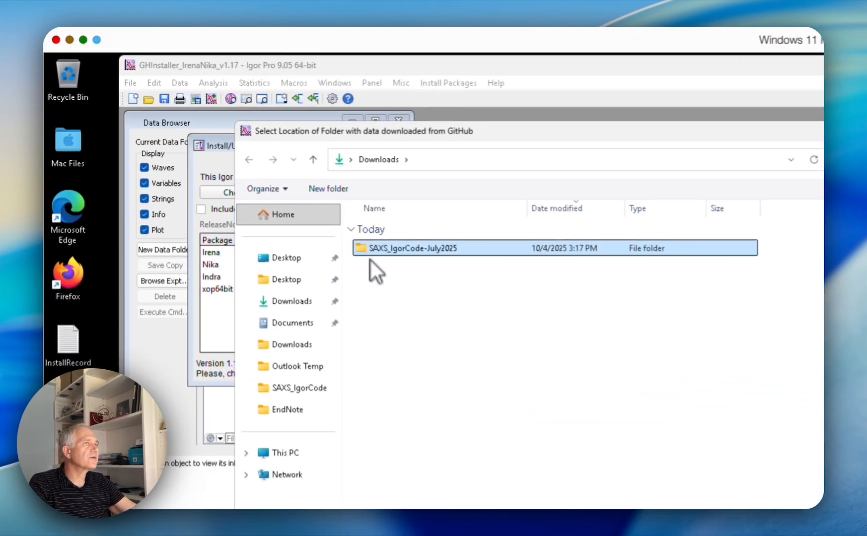
click(210, 141)
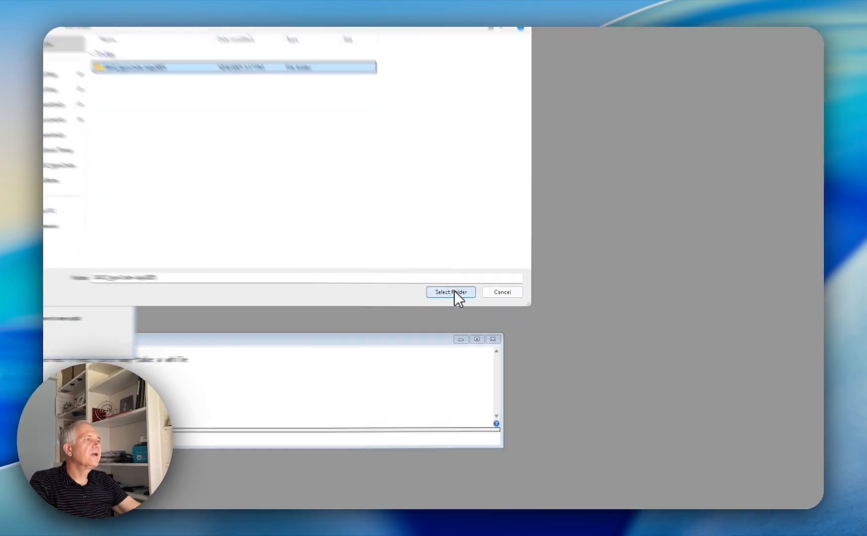
click(465, 304)
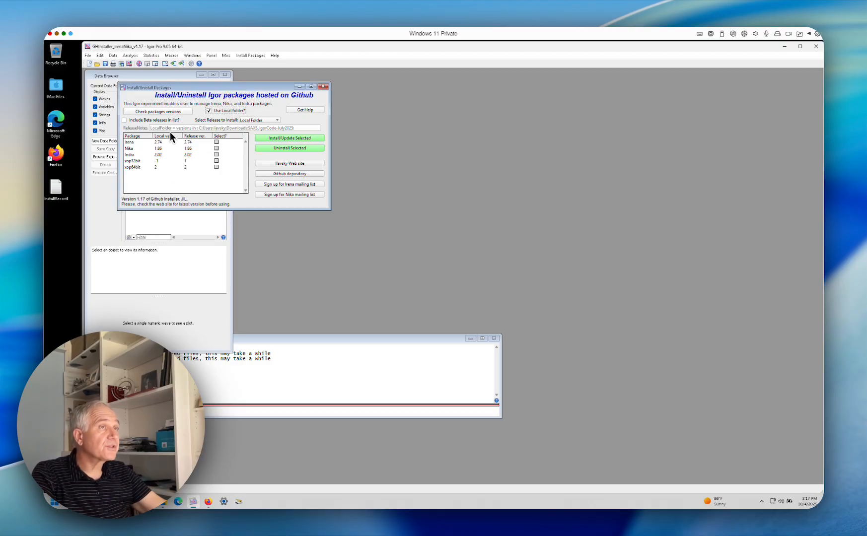
Install or update Irena, Nika, Indra and xop64bit from the local folder and dismiss the completion message
click(216, 142)
click(216, 147)
click(216, 154)
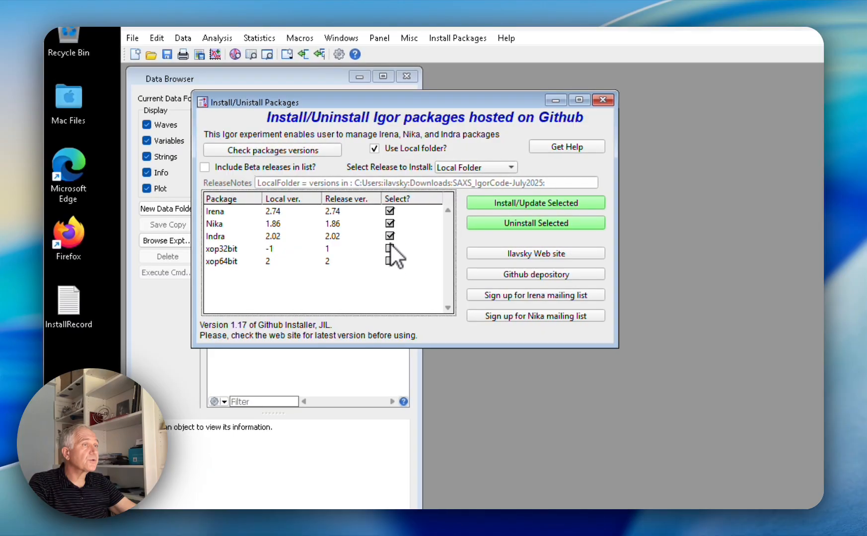
click(389, 261)
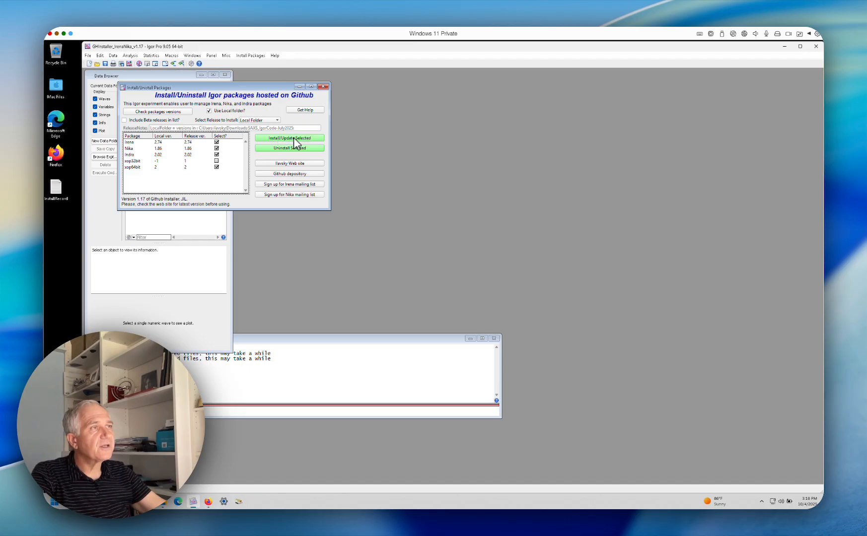
click(294, 138)
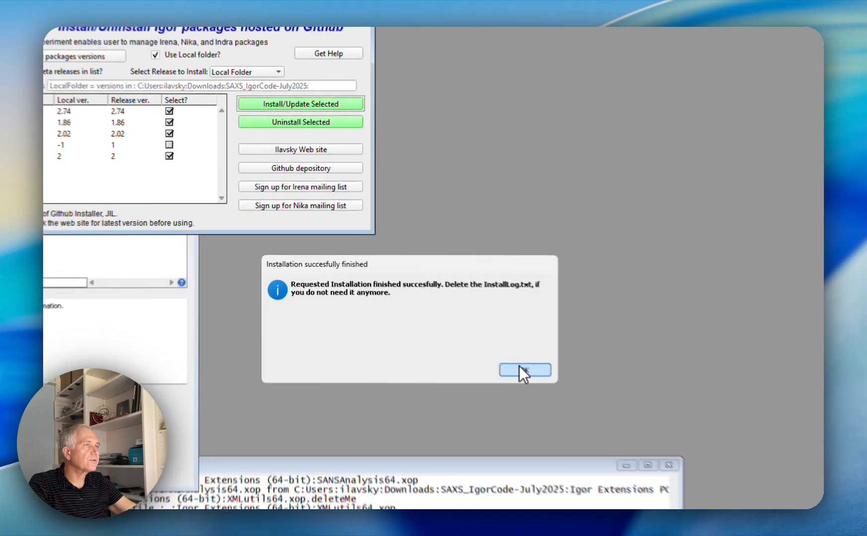
click(414, 286)
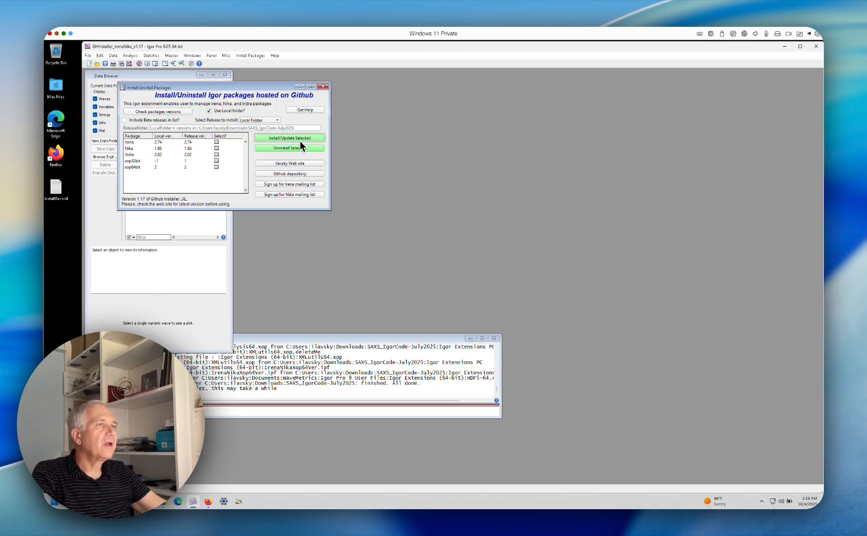
click(816, 47)
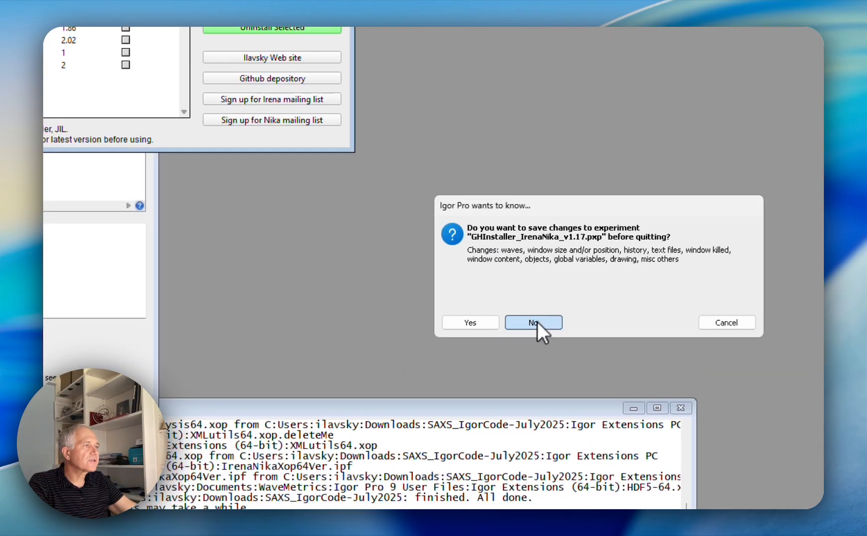
click(540, 326)
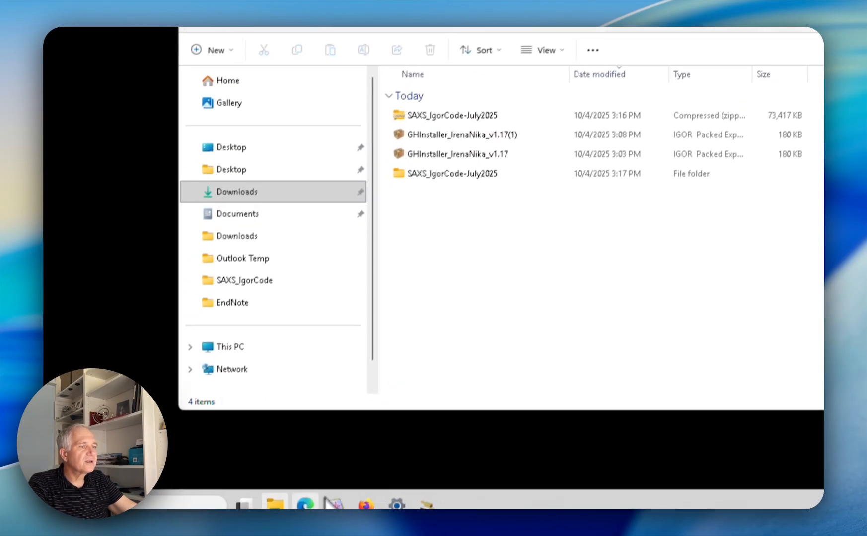
click(339, 492)
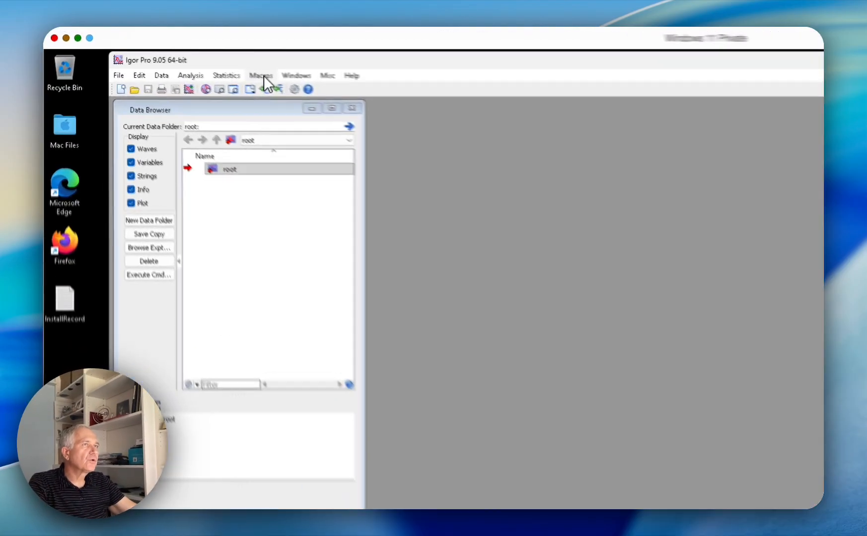
Load the Irena SAS macros and open the Simple Fits and Analysis tool
click(261, 75)
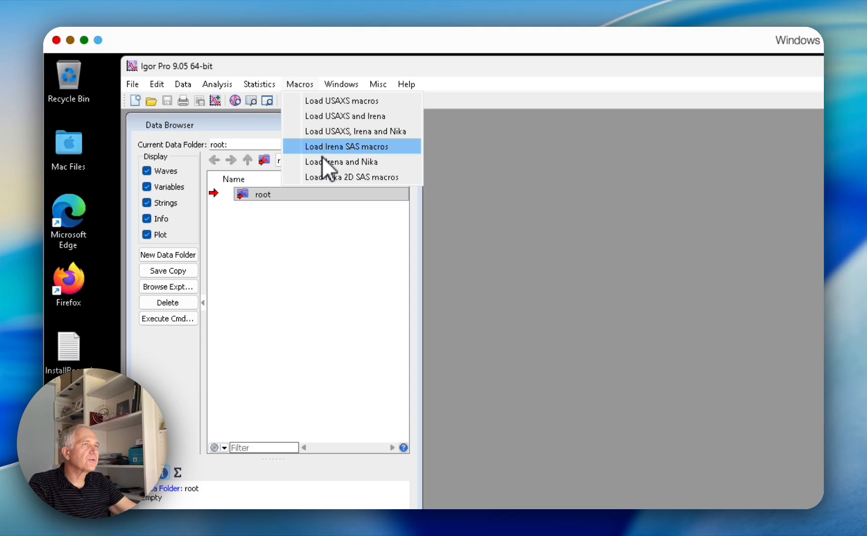
click(322, 154)
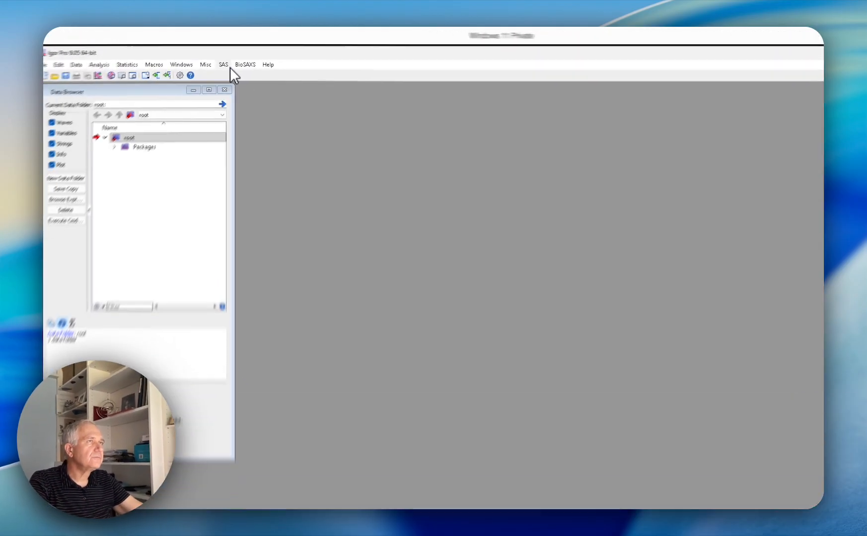
click(228, 66)
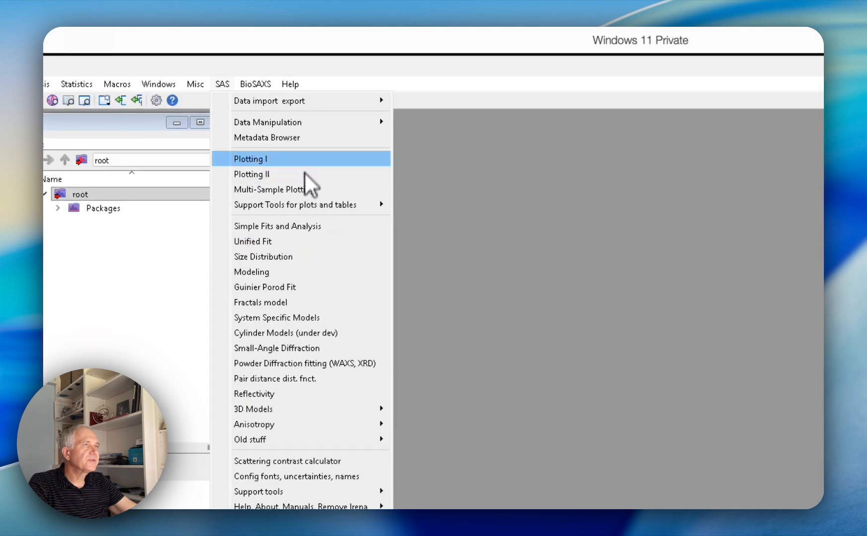
click(308, 229)
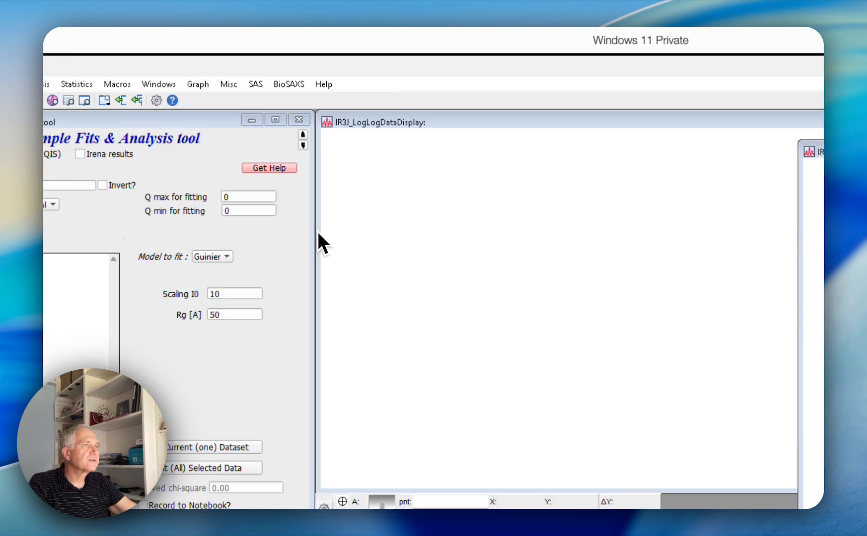
Close the Simple Fits & Analysis panel together with its data display graph windows
drag(783, 152, 342, 498)
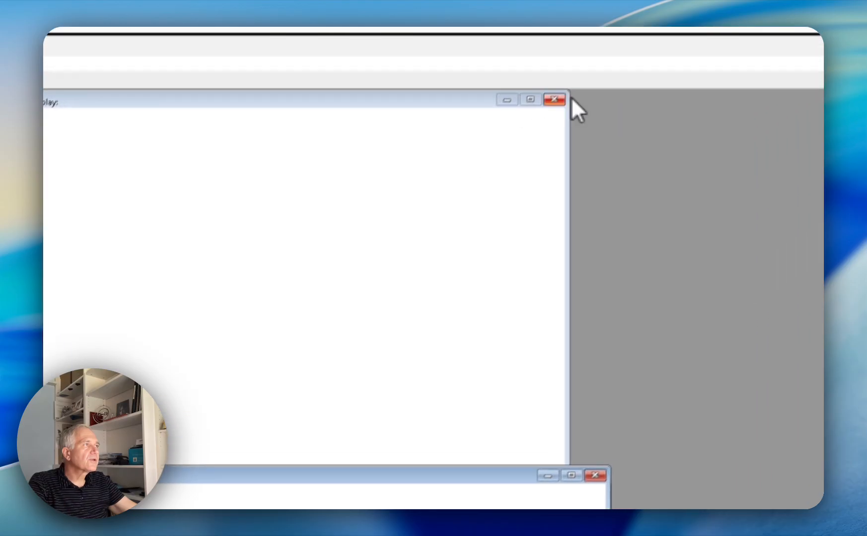
click(554, 99)
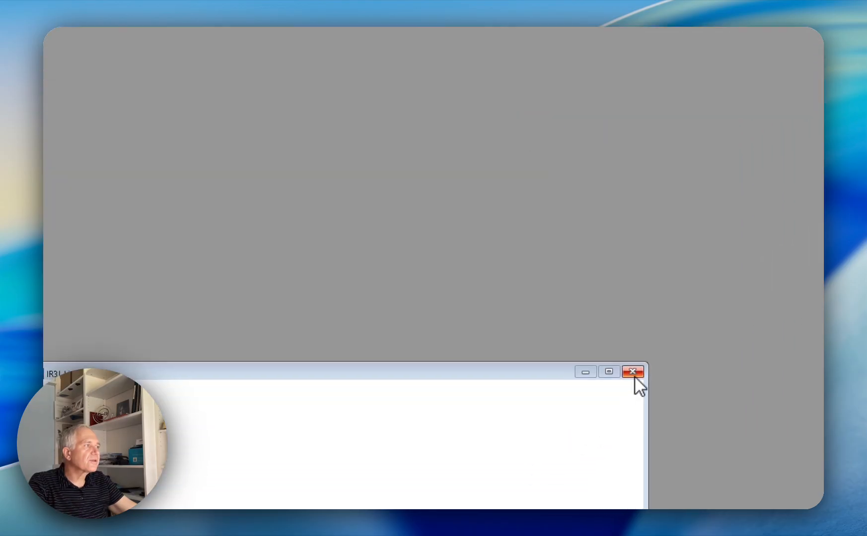
click(86, 44)
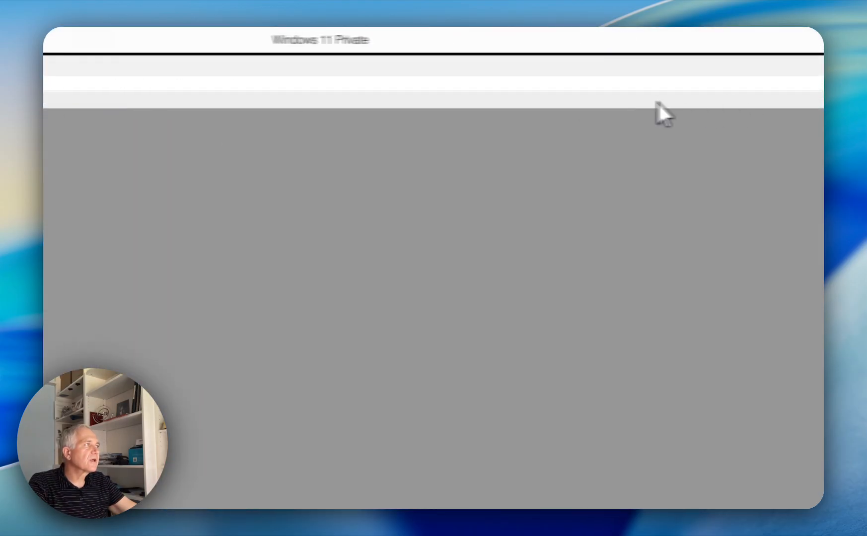
drag(712, 68, 702, 236)
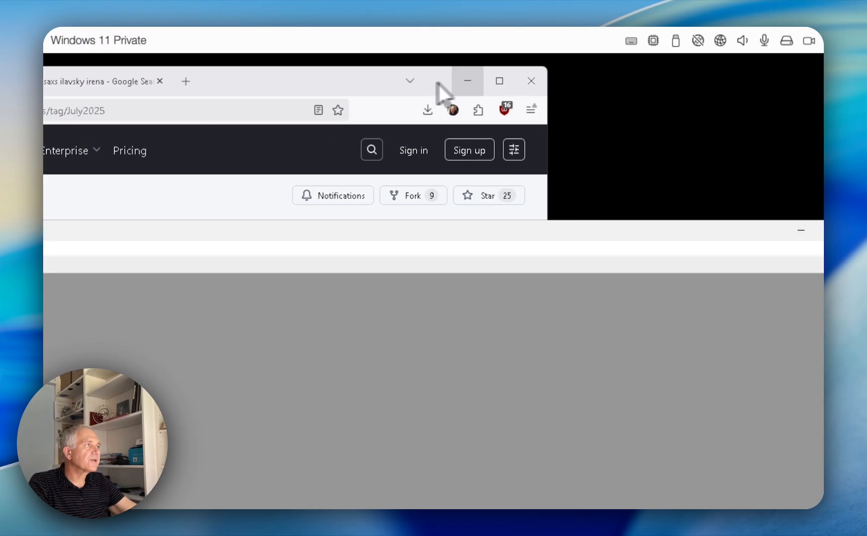
click(413, 81)
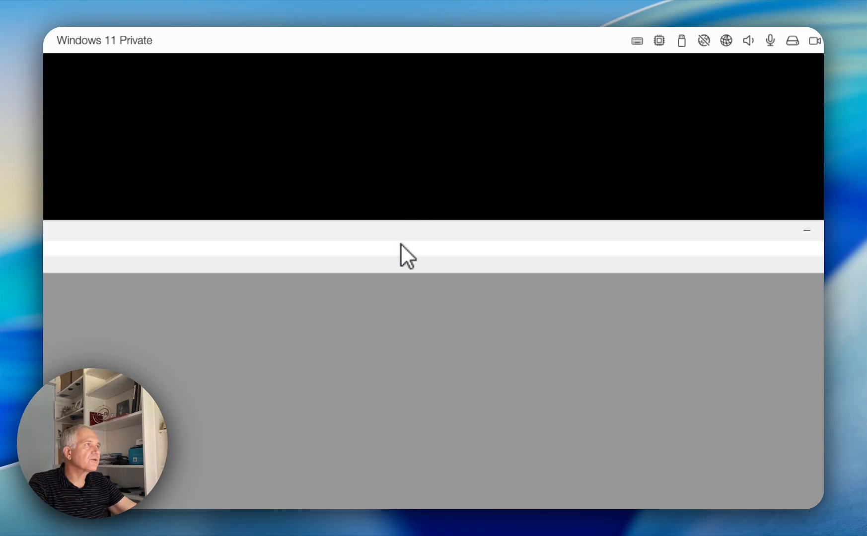
drag(405, 227, 409, 63)
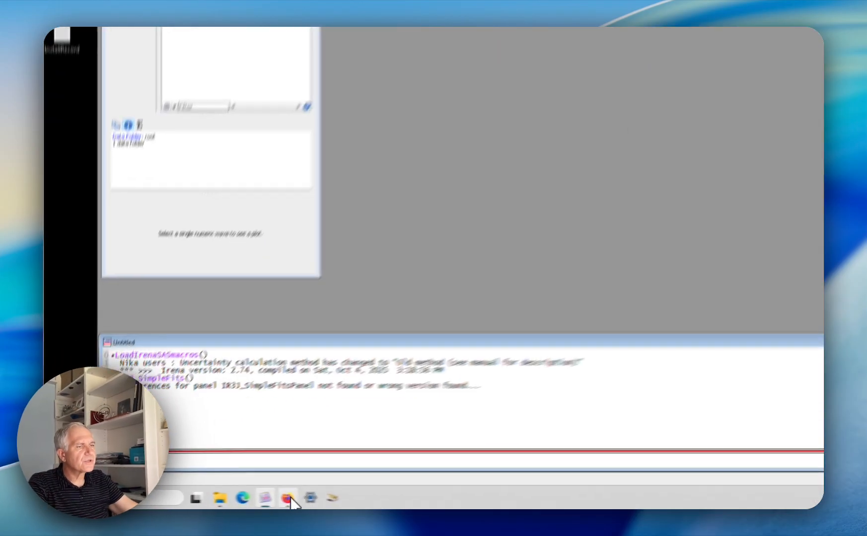
Switch to Firefox and show the beginning of the package author's software page on the USAXS site
click(288, 499)
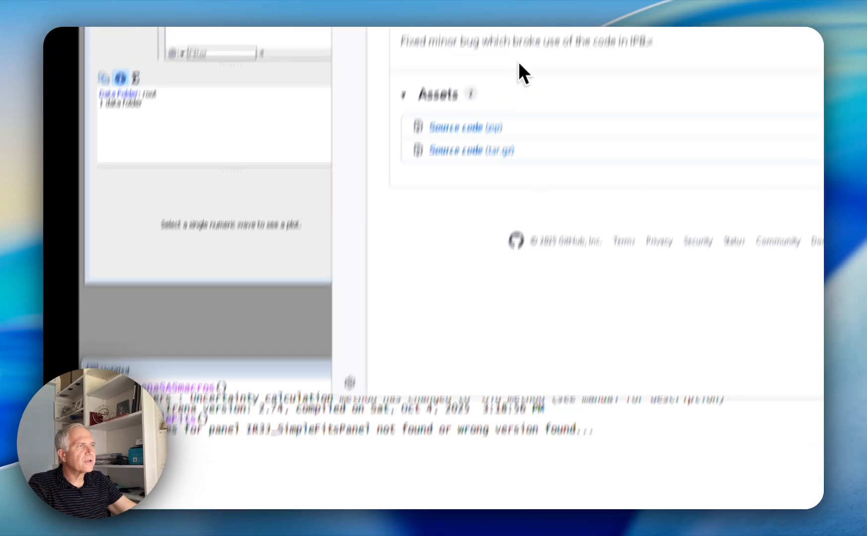
click(387, 36)
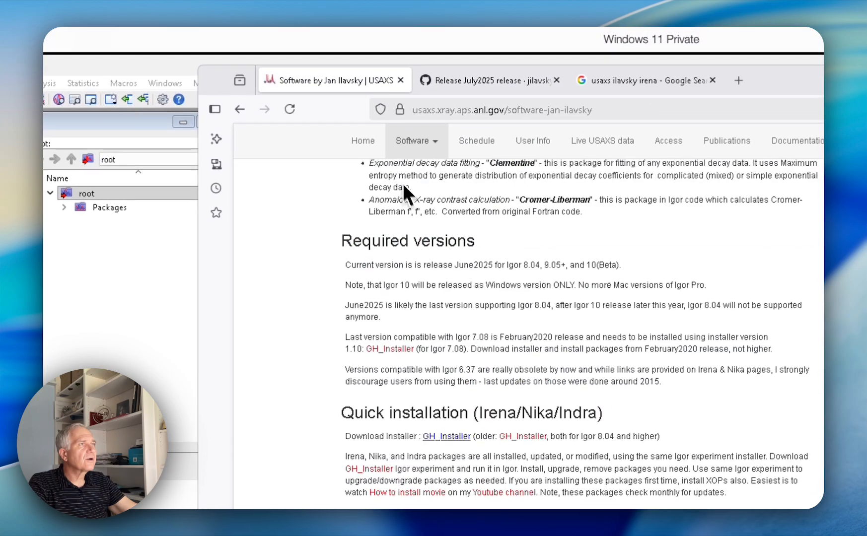
scroll(445, 158, up, 10)
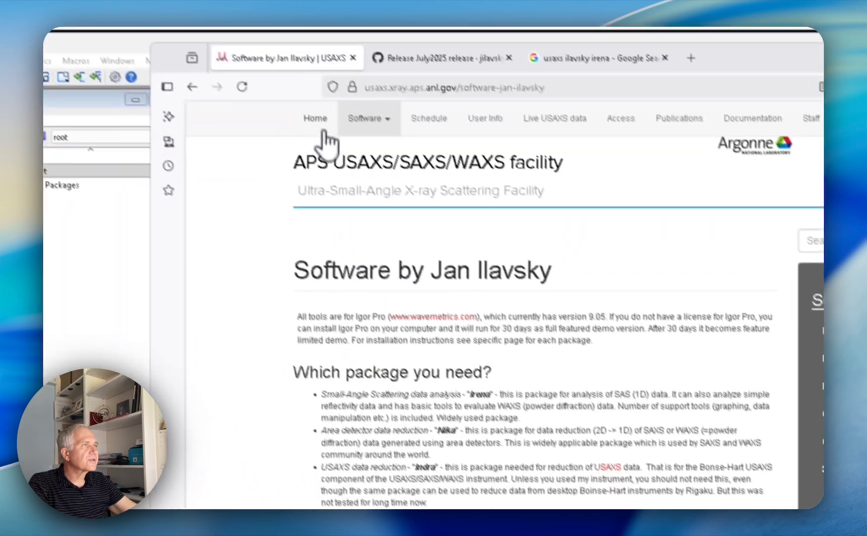
Go to the home page of the APS USAXS/SAXS/WAXS facility site and view its beginning
click(318, 122)
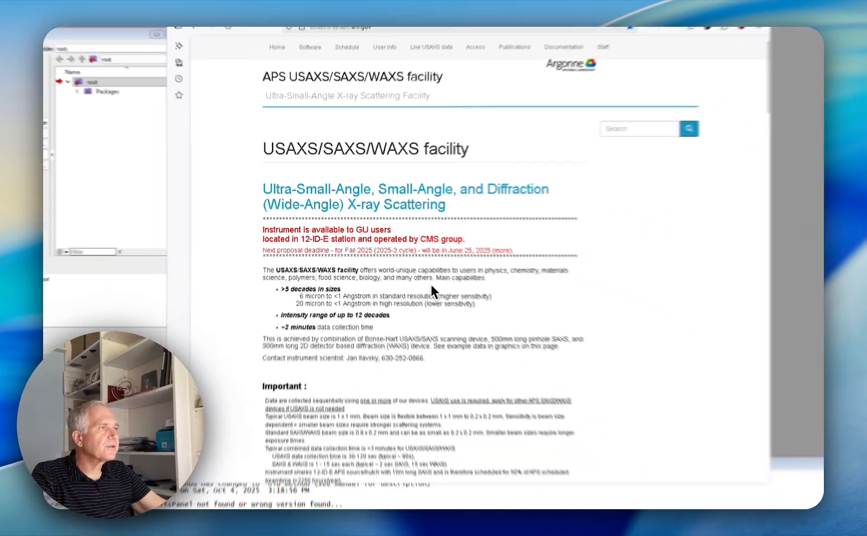
scroll(540, 313, down, 1)
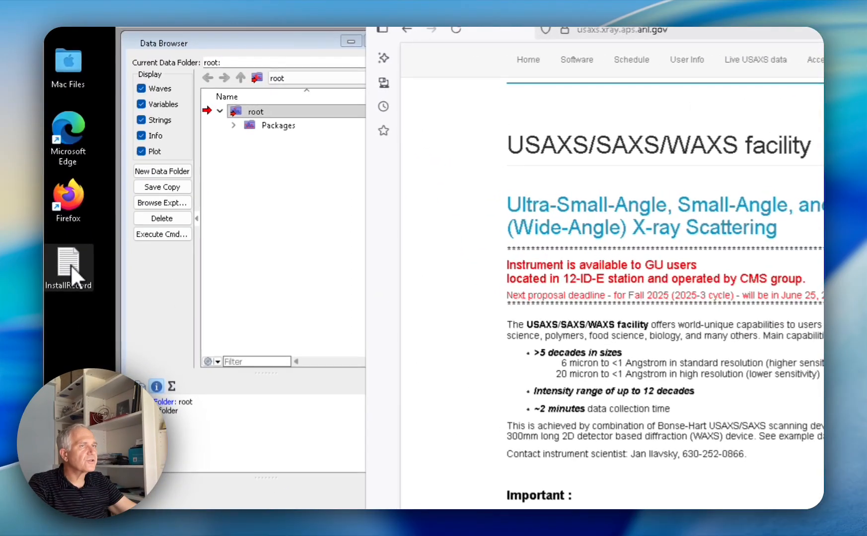
Open the InstallRecord file from the desktop, look through its installation log entries and close it
double_click(72, 268)
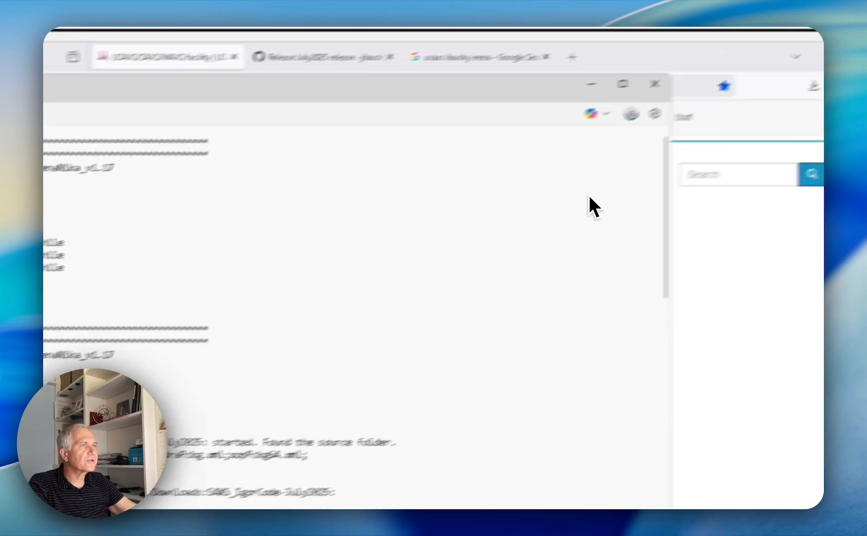
drag(505, 191, 502, 511)
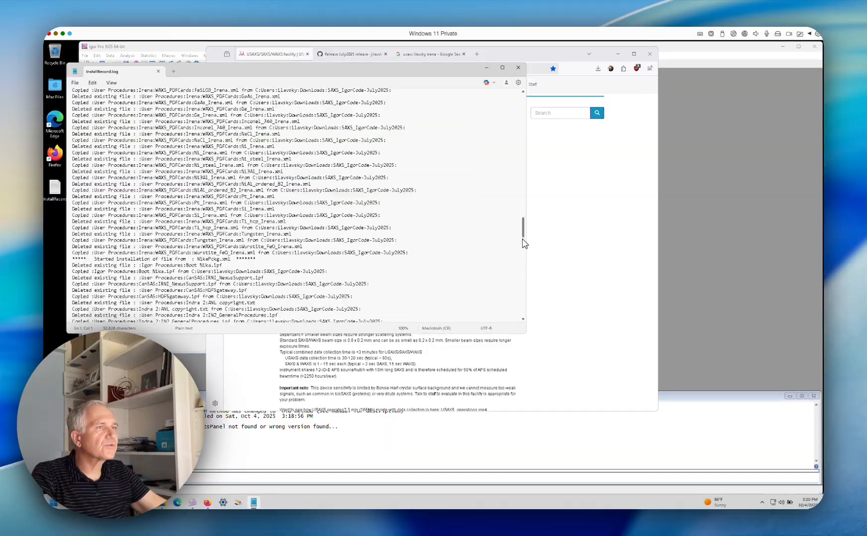
drag(522, 272, 495, 102)
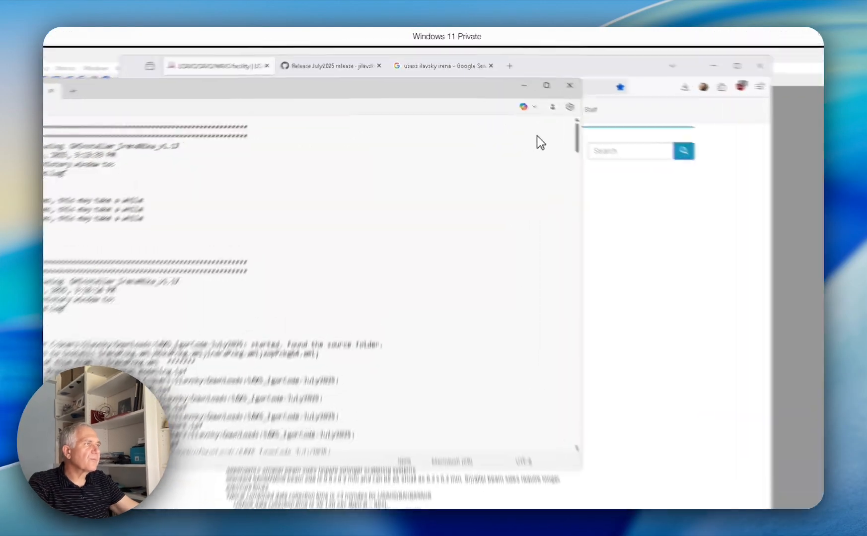
click(569, 86)
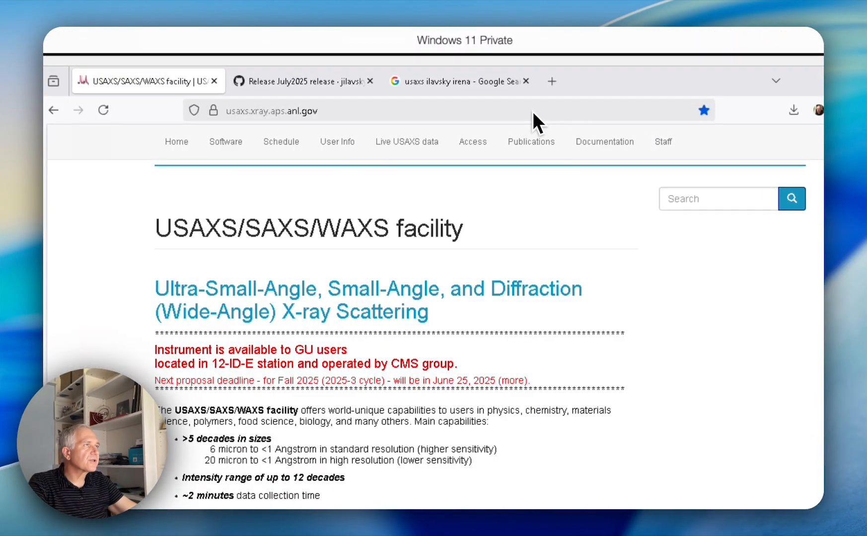
Switch to the GitHub release page and open the main page of the SAXS_IgorCode repository to view its contents
click(307, 82)
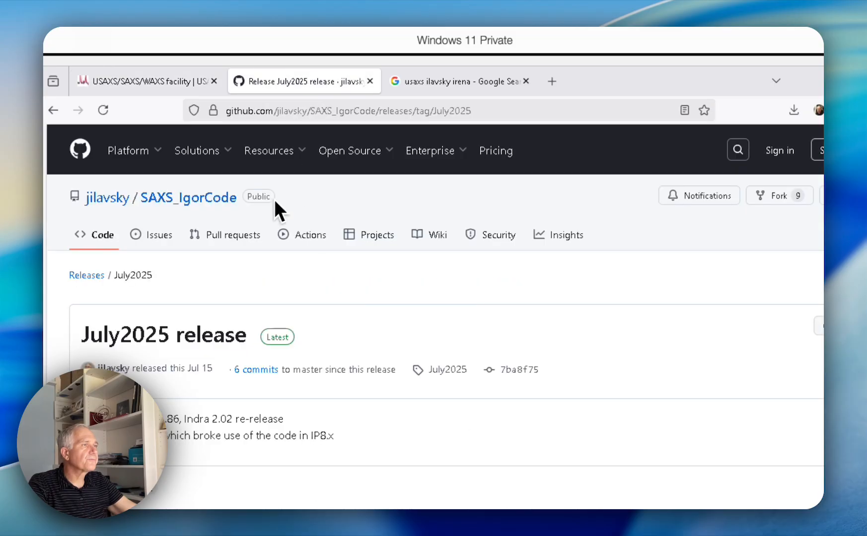
click(190, 197)
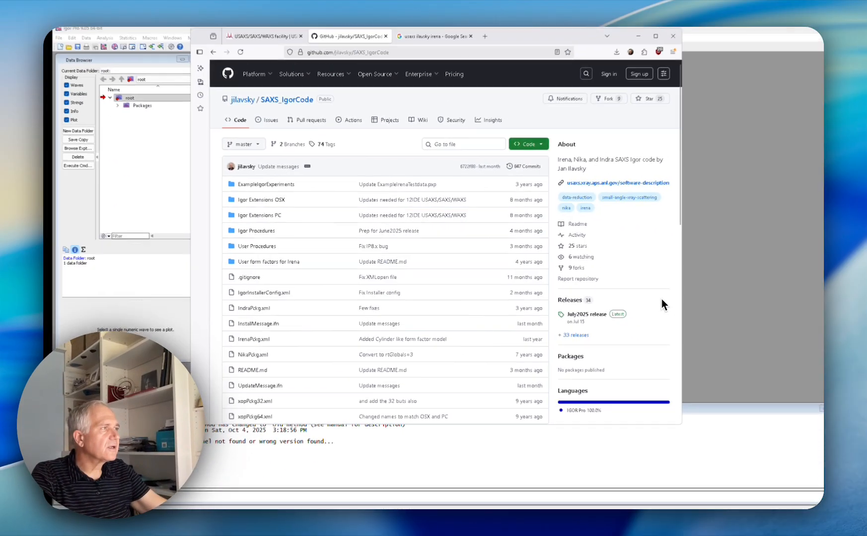
scroll(661, 300, down, 3)
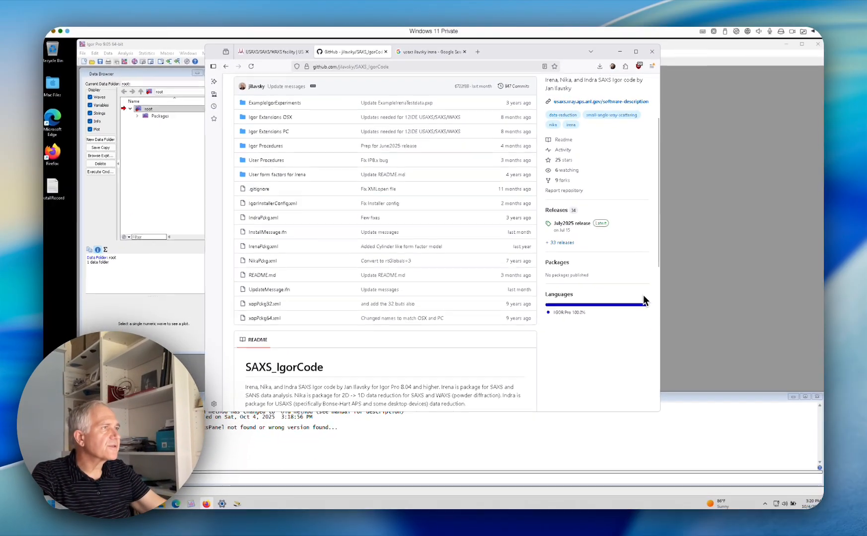
scroll(662, 299, up, 3)
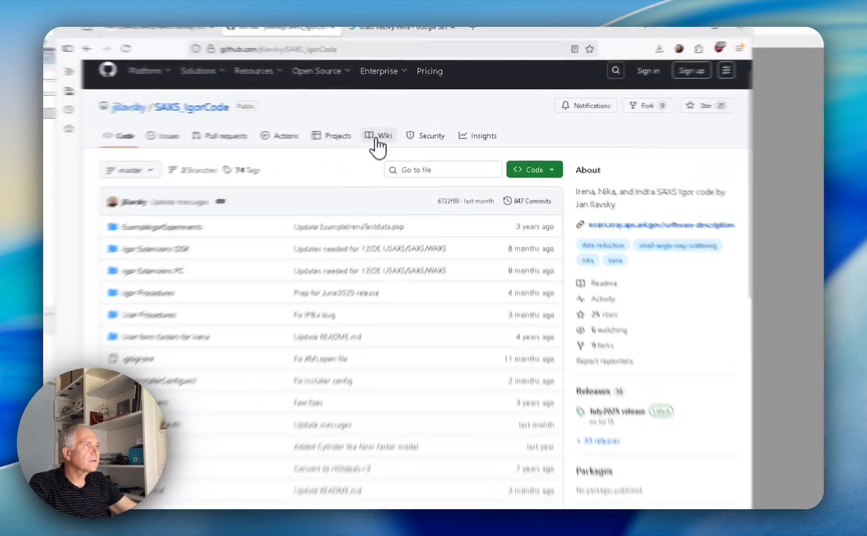
Open the repository's wiki and go to its Installation Problems page
click(377, 139)
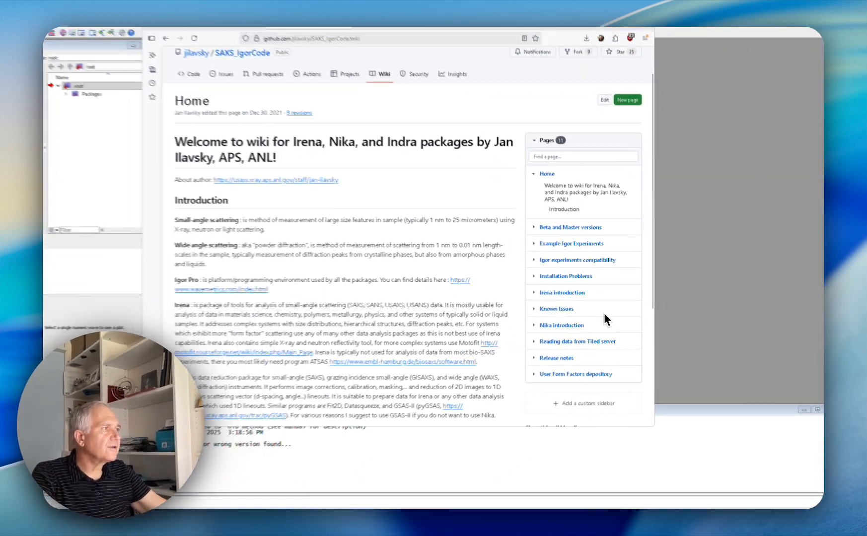
scroll(604, 314, down, 1)
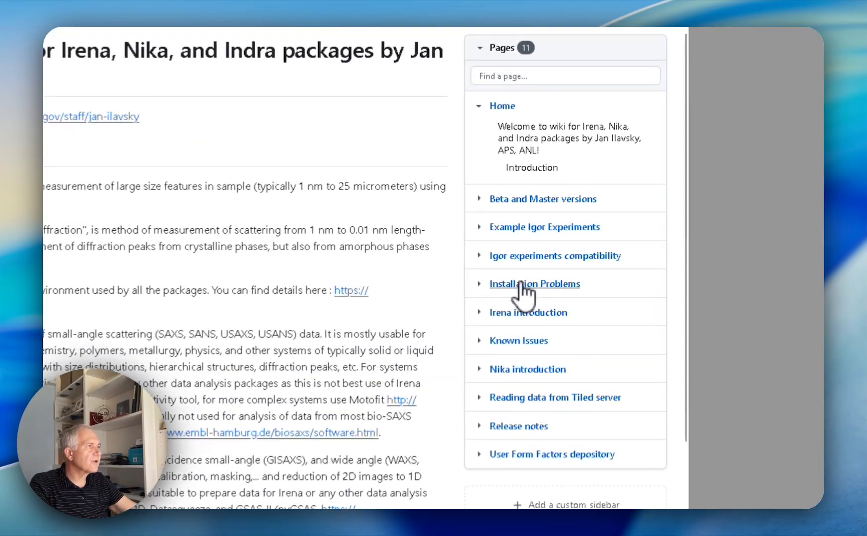
click(579, 247)
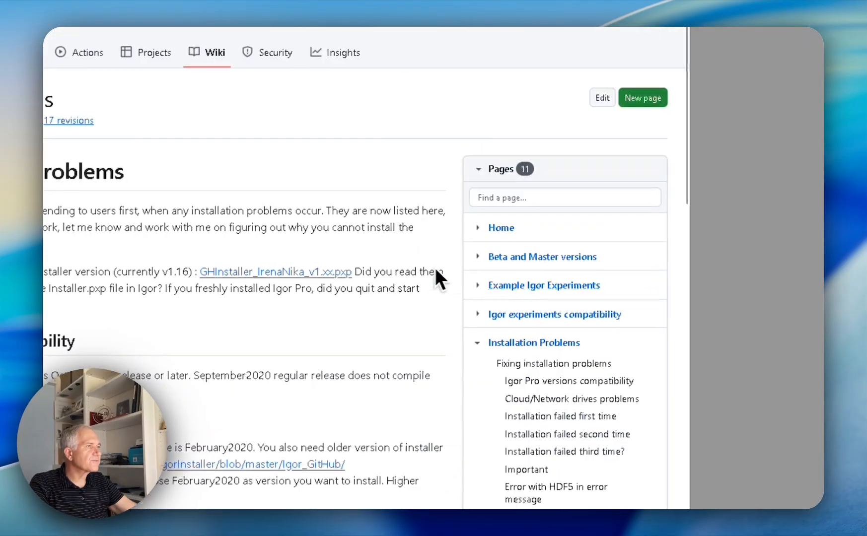
Highlight the heading and text of the Cloud/Network drives problems section on the Installation Problems page
scroll(474, 234, down, 2)
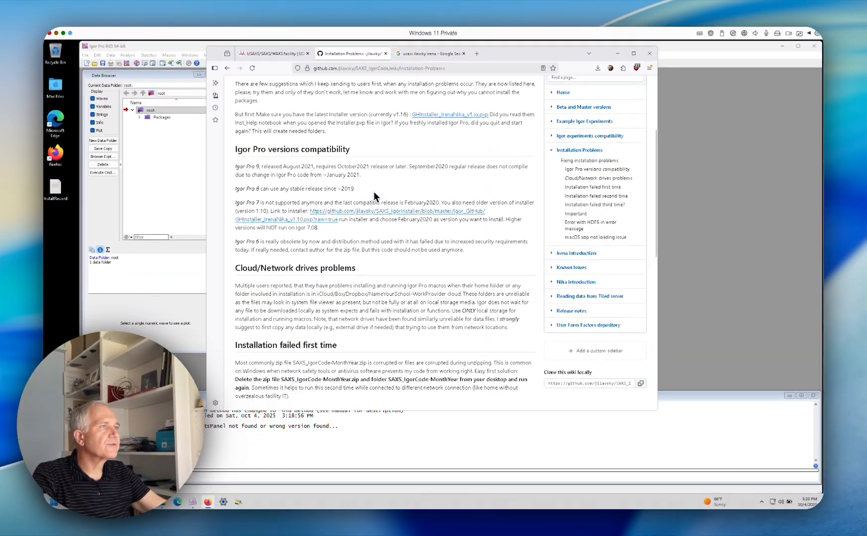
scroll(360, 204, down, 4)
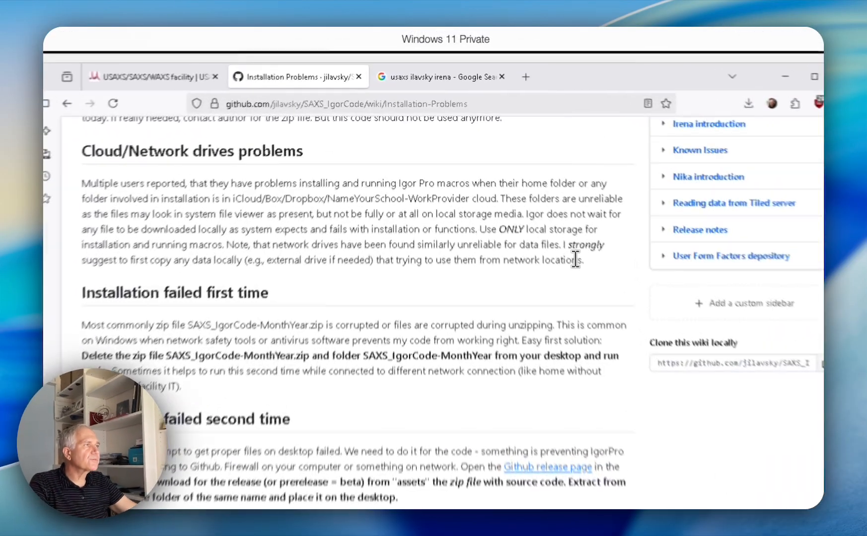
drag(518, 153, 230, 98)
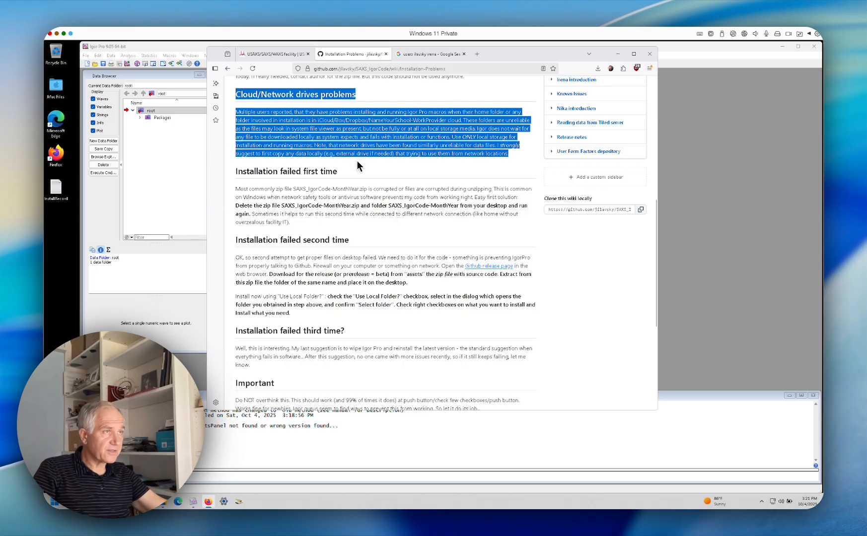
Review the remaining troubleshooting sections of the Installation Problems page and its list of wiki pages, returning to the beginning
scroll(389, 194, down, 5)
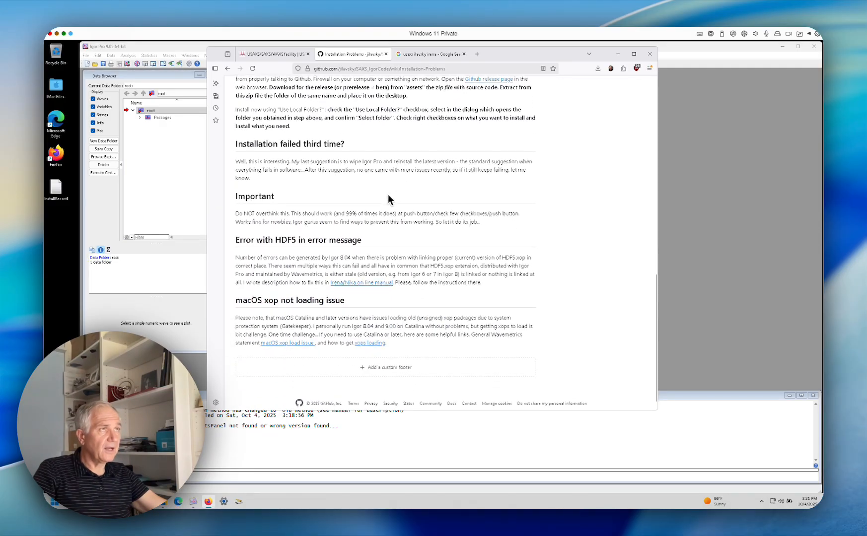
scroll(400, 189, up, 1)
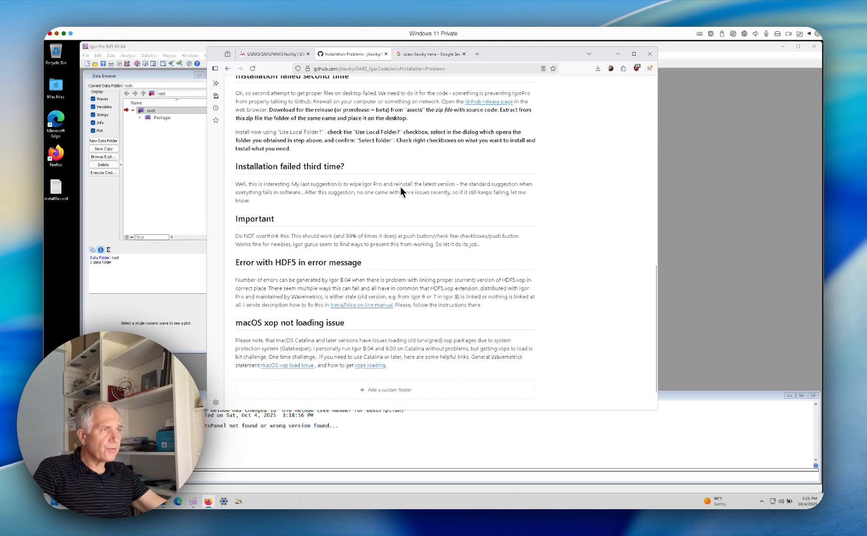
scroll(400, 186, up, 1)
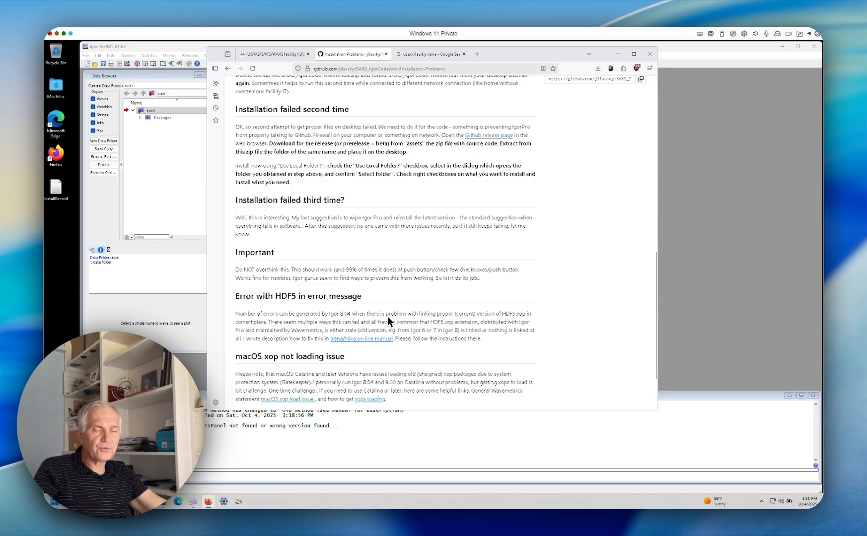
scroll(383, 289, up, 2)
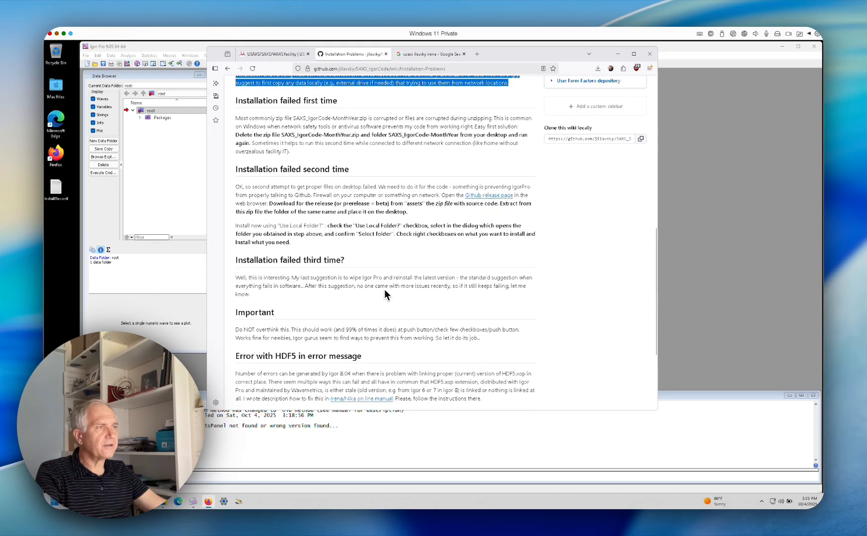
scroll(384, 289, up, 8)
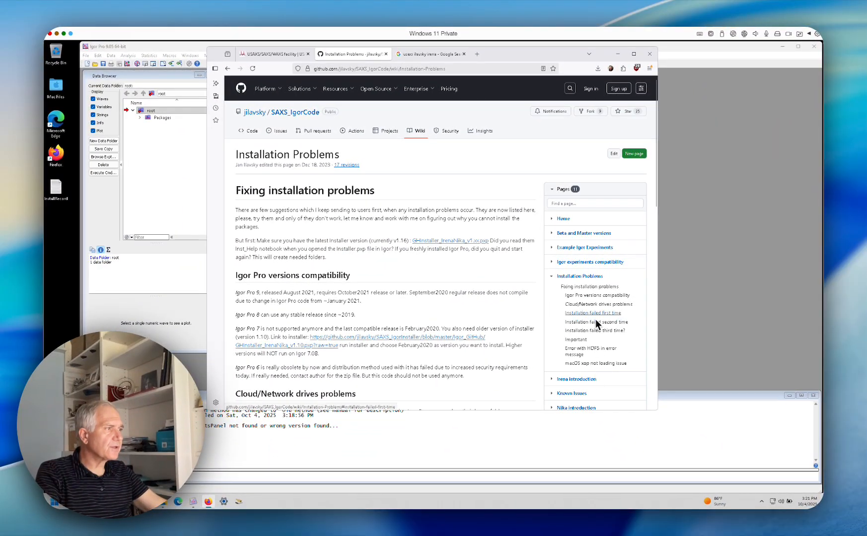
scroll(595, 319, down, 3)
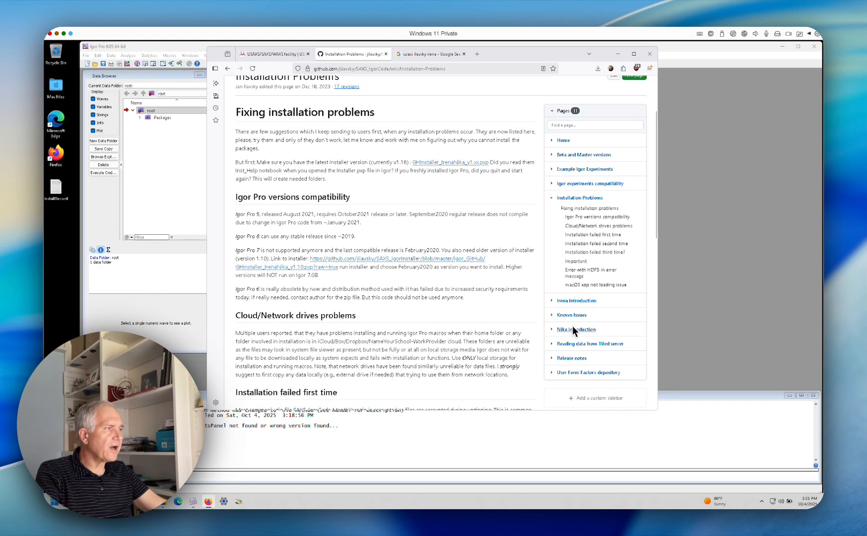
scroll(556, 282, up, 3)
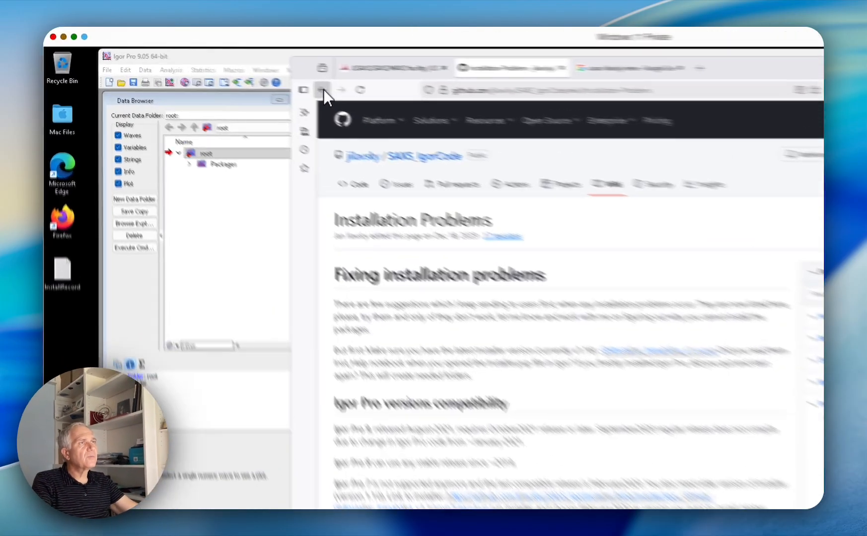
Switch to Igor Pro and open the Irena web manual from the SAS help commands
click(323, 88)
click(313, 227)
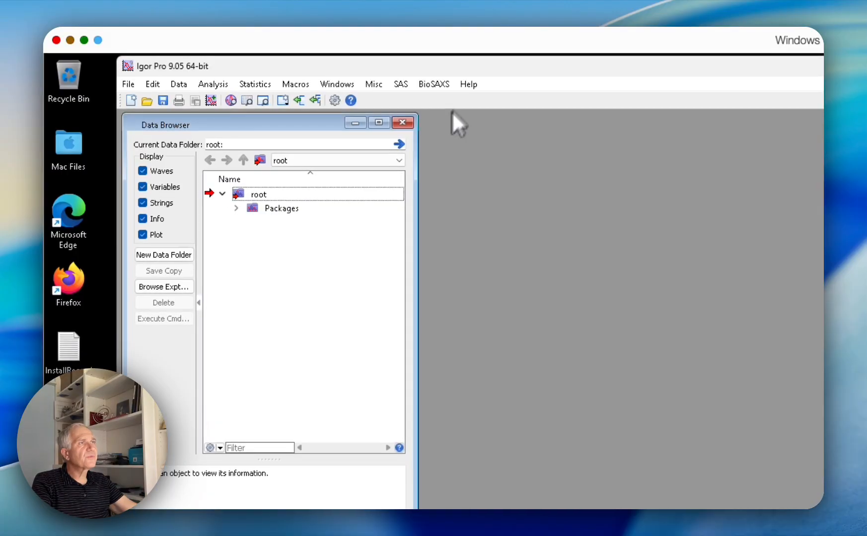
click(401, 84)
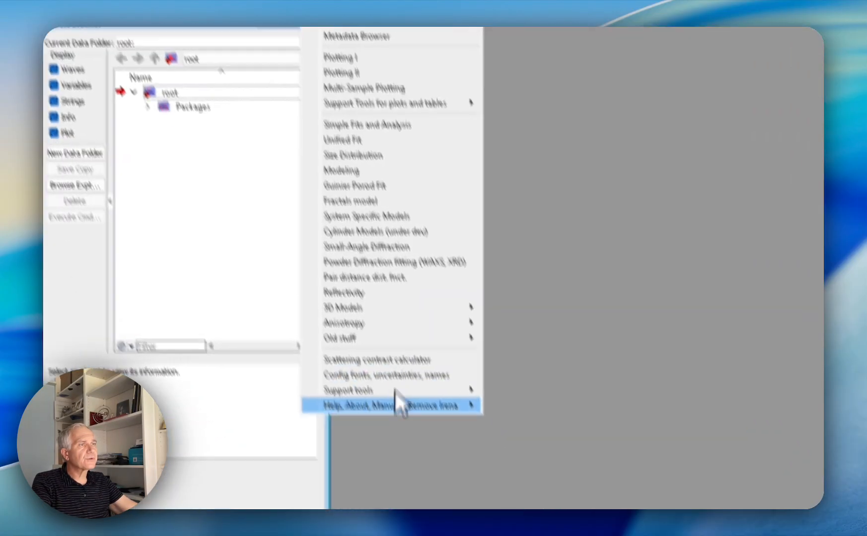
mouse_move(491, 509)
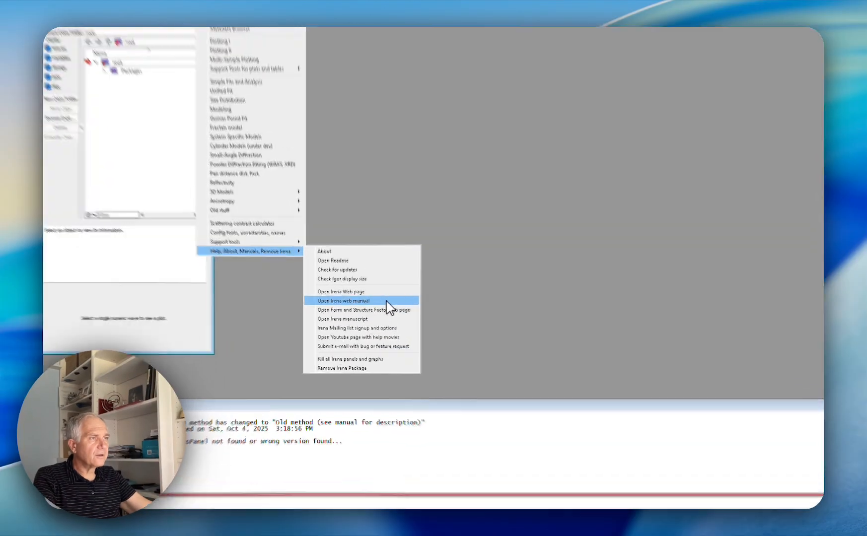
click(386, 301)
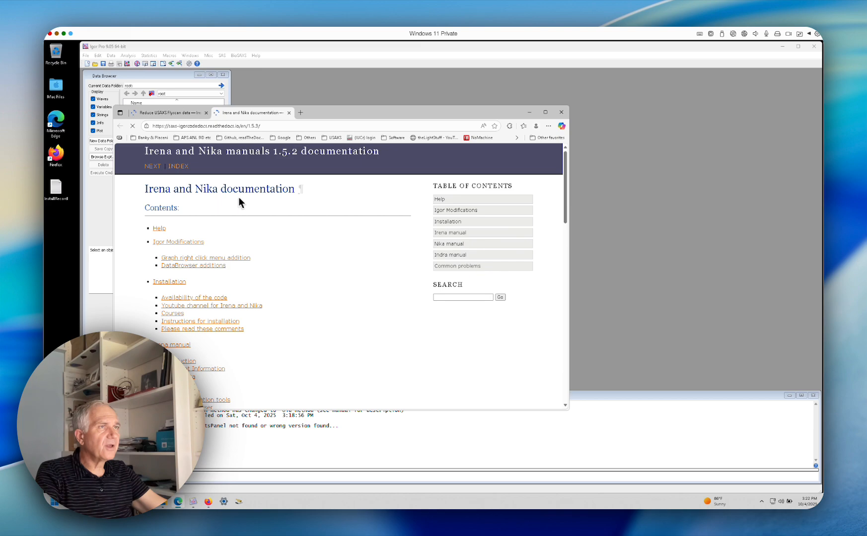
Examine the contents list of the Irena and Nika documentation, from Installation through Common problems, and return to its beginning
scroll(313, 237, down, 5)
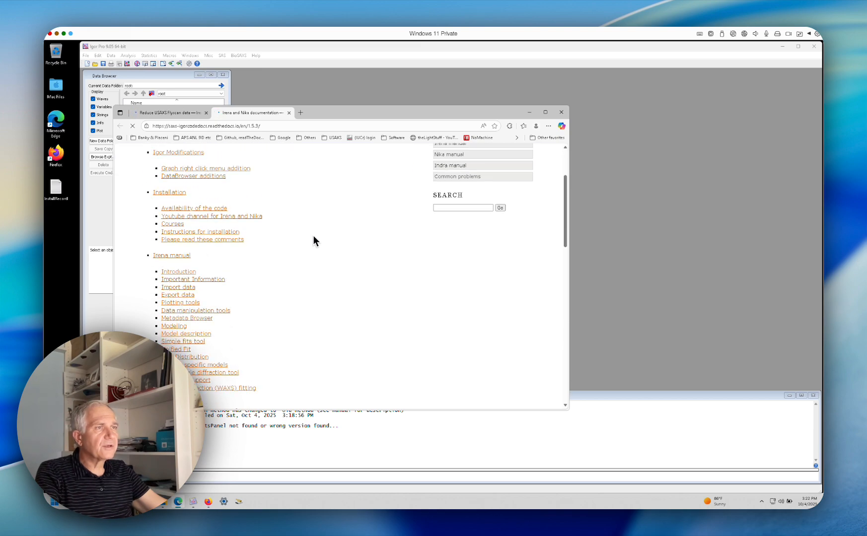
scroll(313, 240, up, 1)
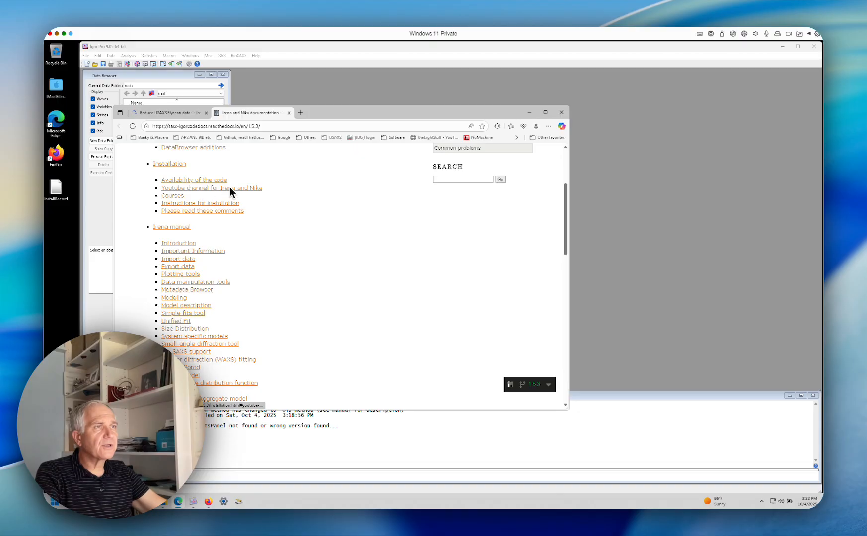
scroll(268, 223, up, 1)
scroll(277, 231, up, 3)
scroll(277, 232, down, 15)
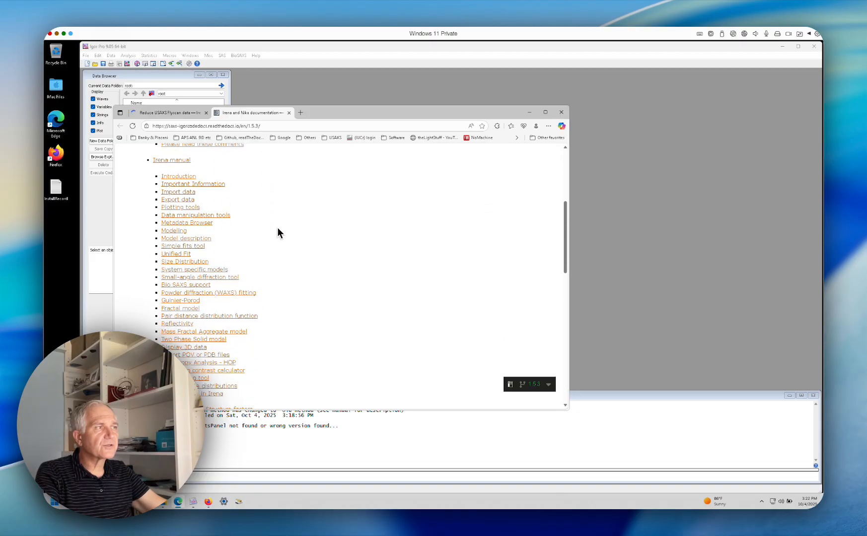
scroll(277, 228, down, 3)
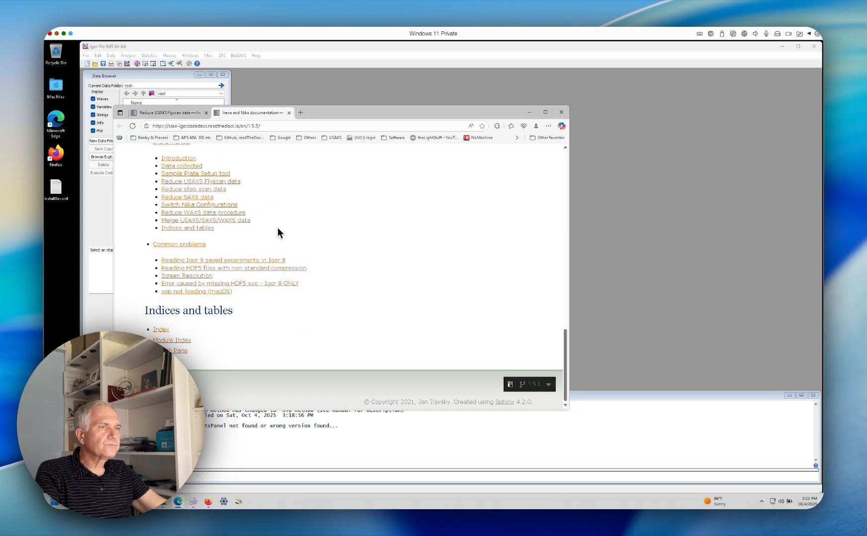
scroll(278, 227, up, 6)
scroll(287, 228, up, 10)
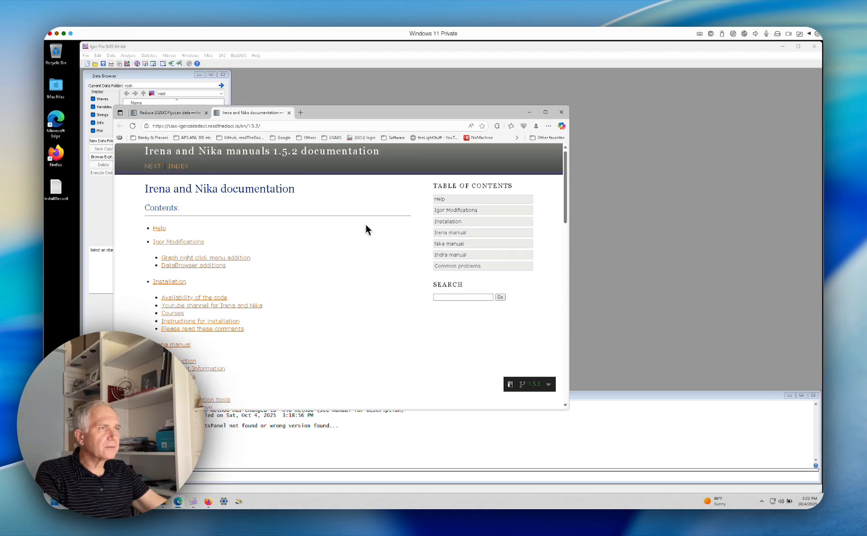